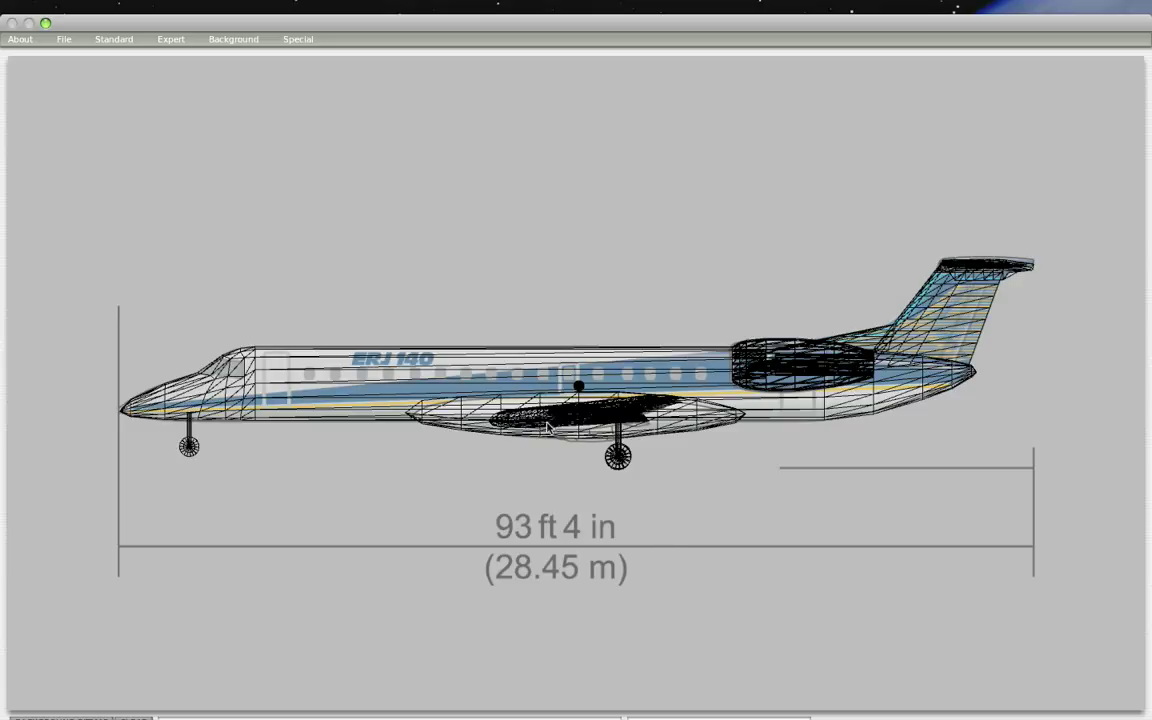
Output the texture-map starting points and reload textures so the ERJ 140 shows its plain white template.
click(298, 40)
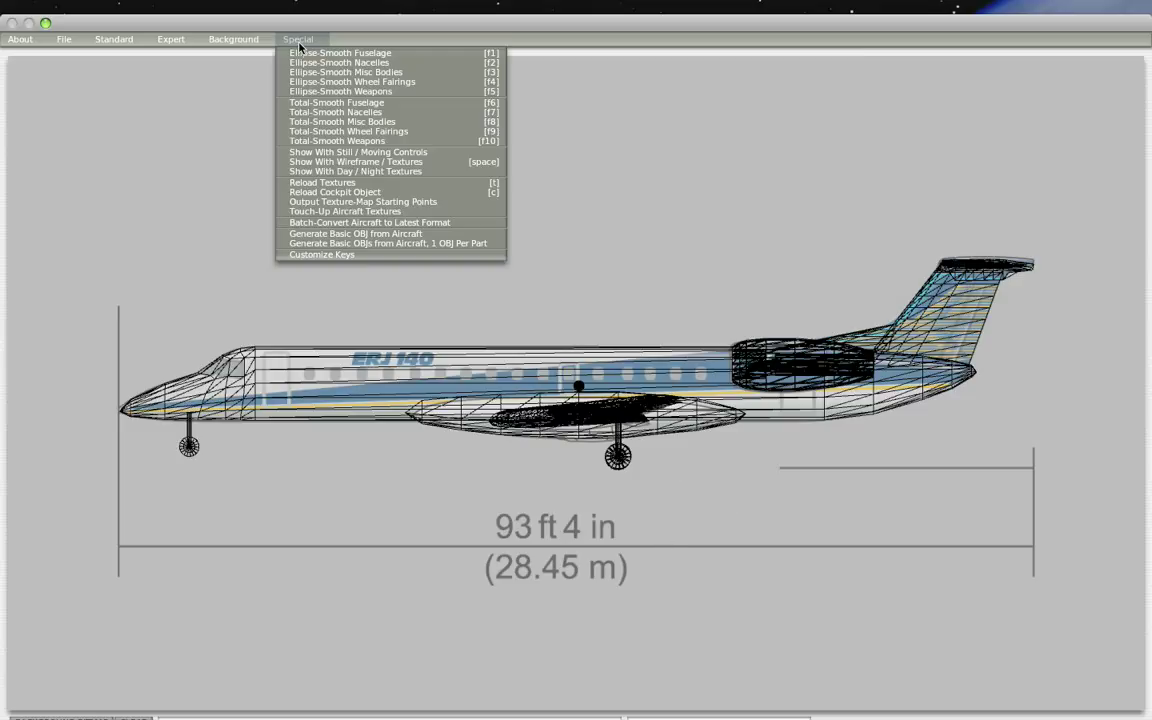
click(362, 202)
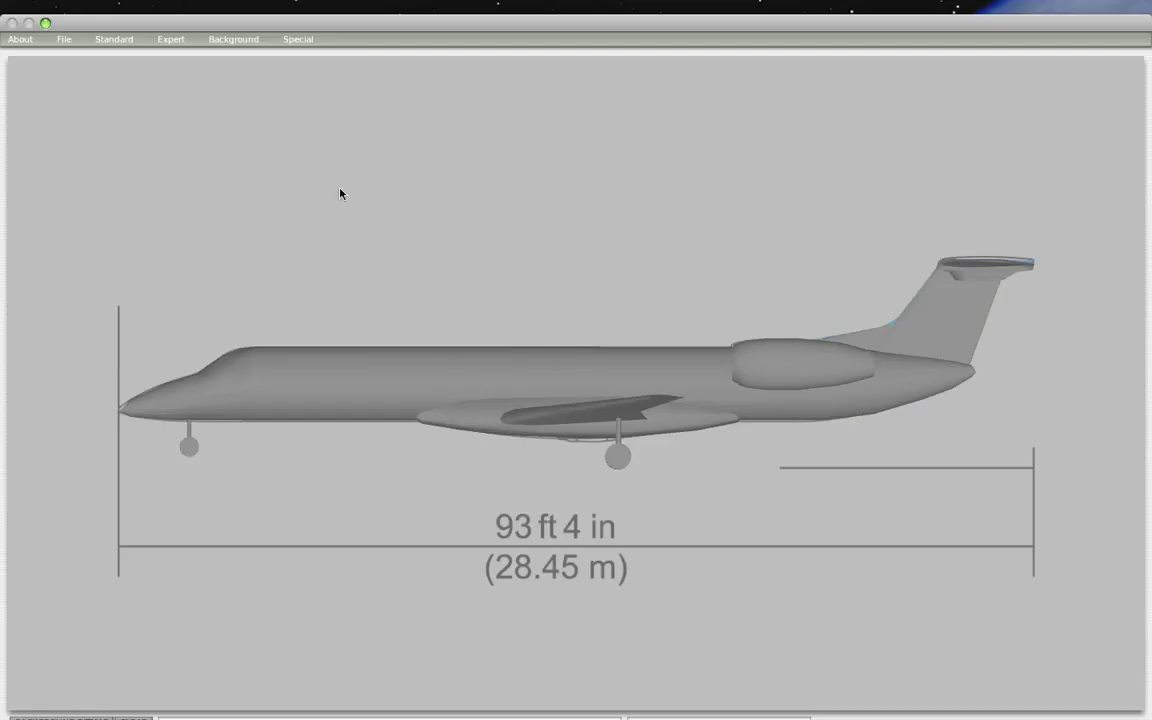
click(310, 44)
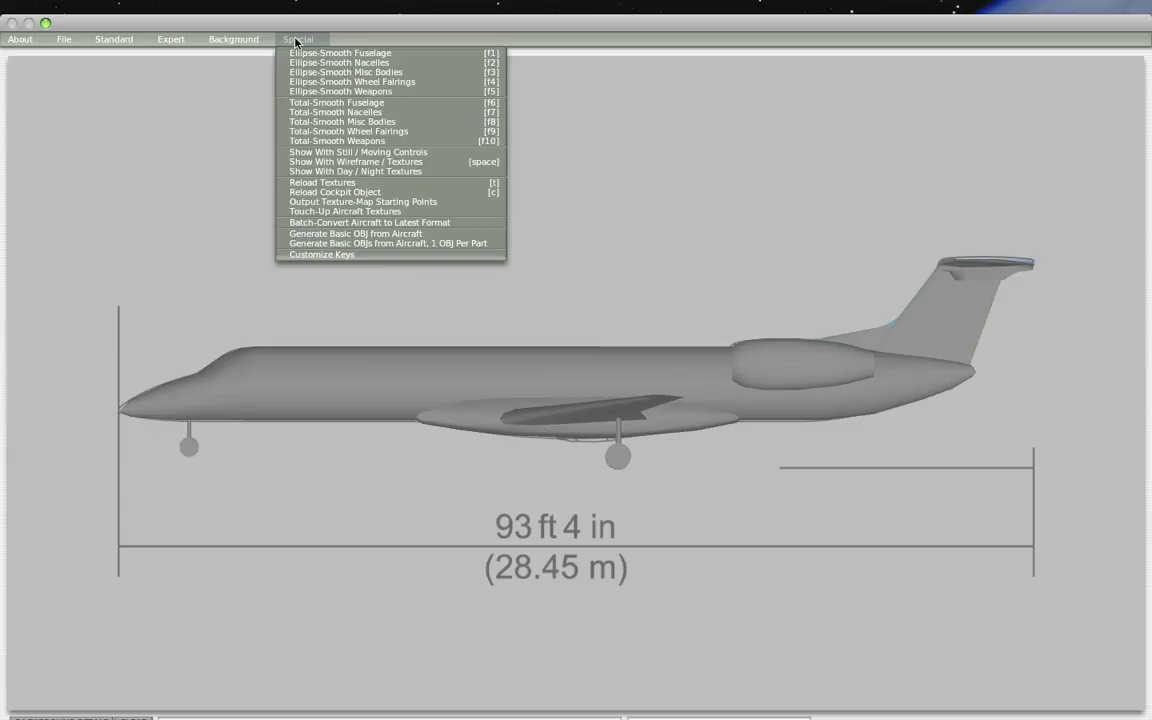
click(352, 184)
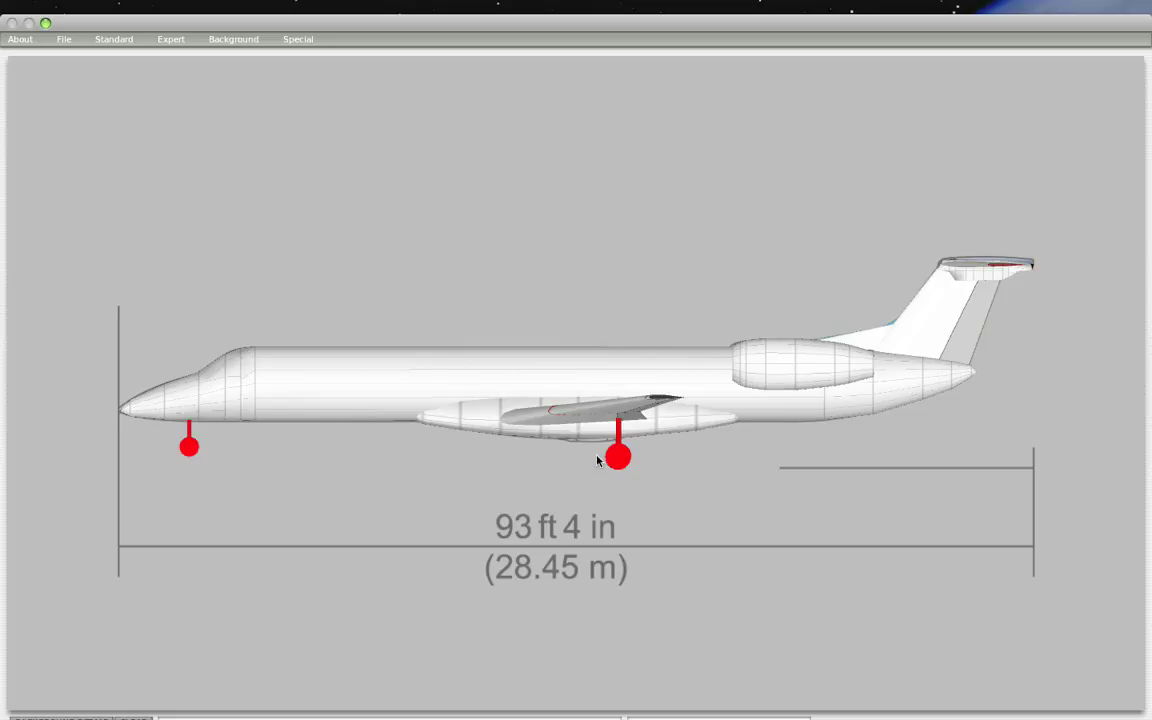
key(super+Tab)
Quick Look ERJ140_paint.png in the ERJ140 folder and bring up its Open With menu.
click(363, 176)
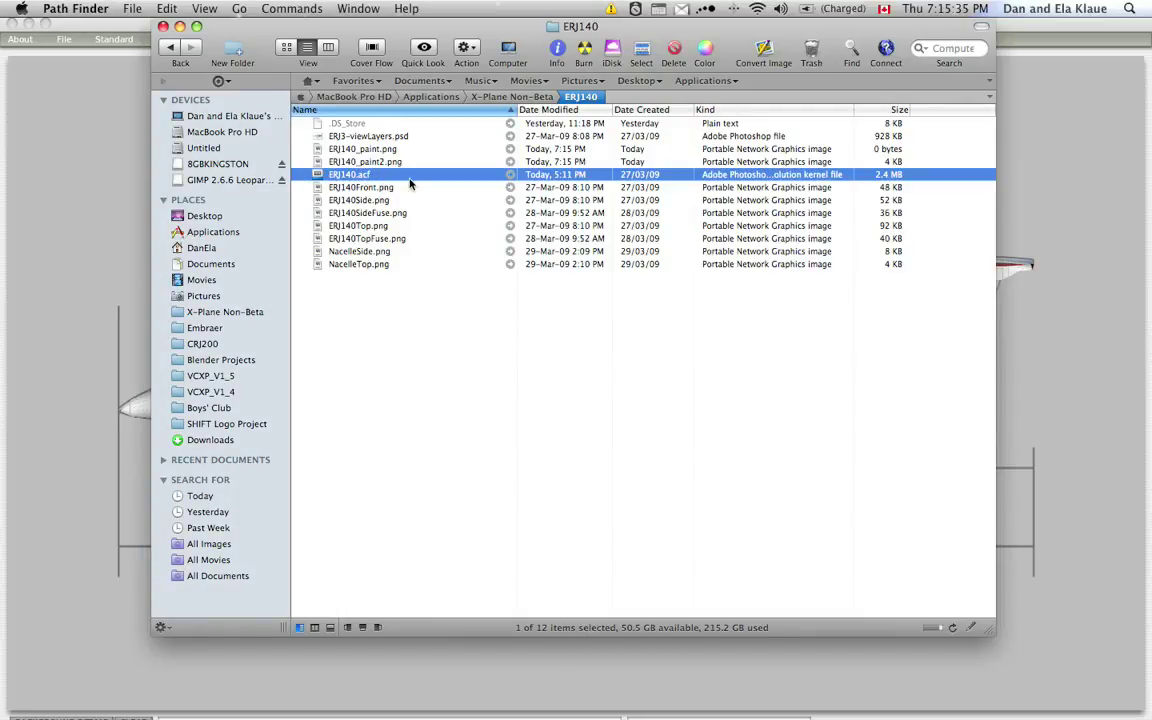
click(358, 150)
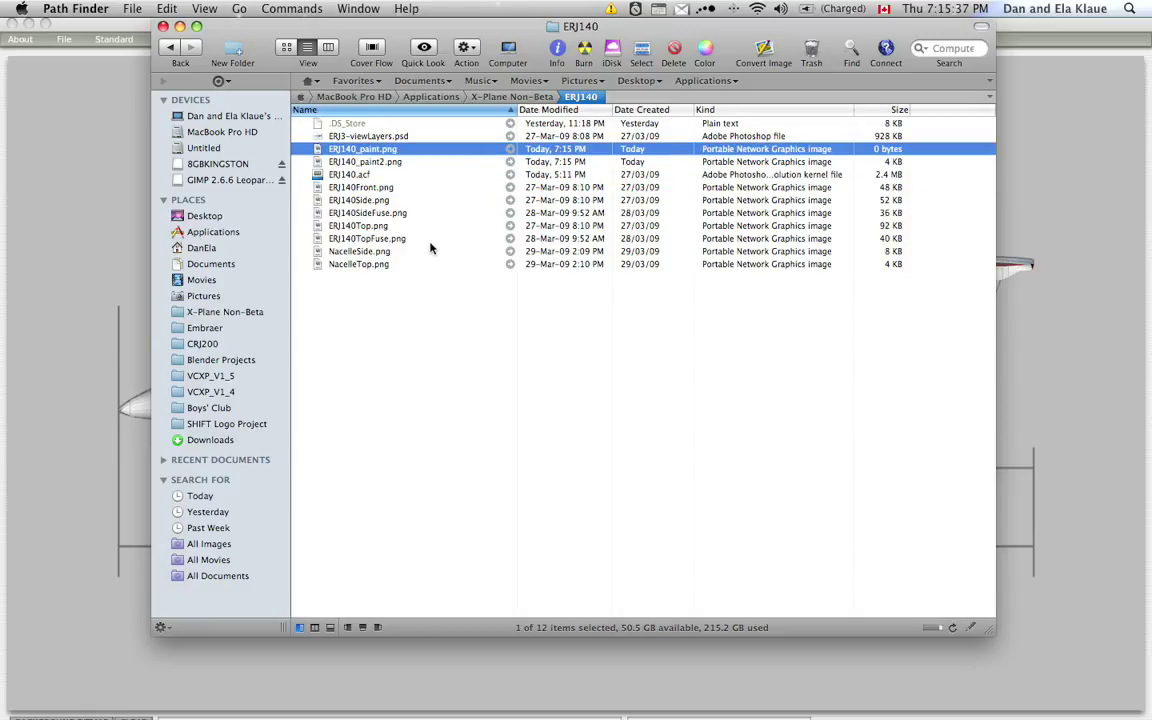
key(space)
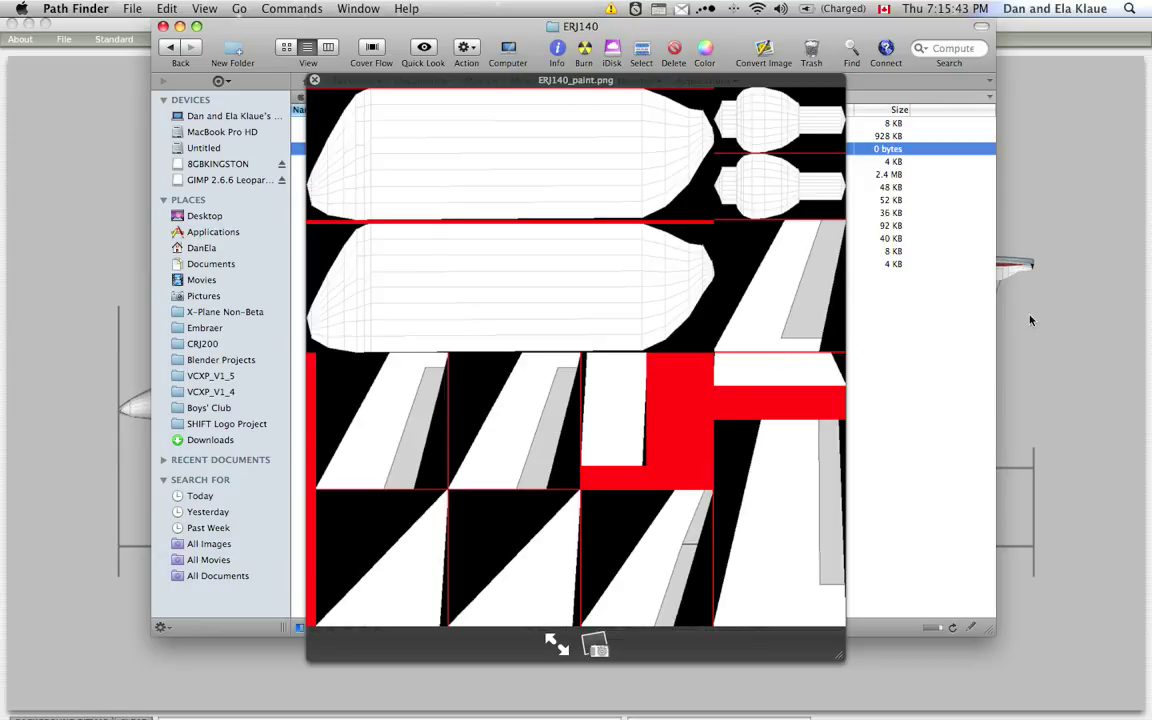
key(space)
right_click(318, 150)
Open ERJ140_paint.png in GIMP, enlarge its window, paint a black fuselage test stroke and save.
mouse_move(380, 177)
mouse_move(535, 193)
click(755, 209)
drag(578, 62, 251, 27)
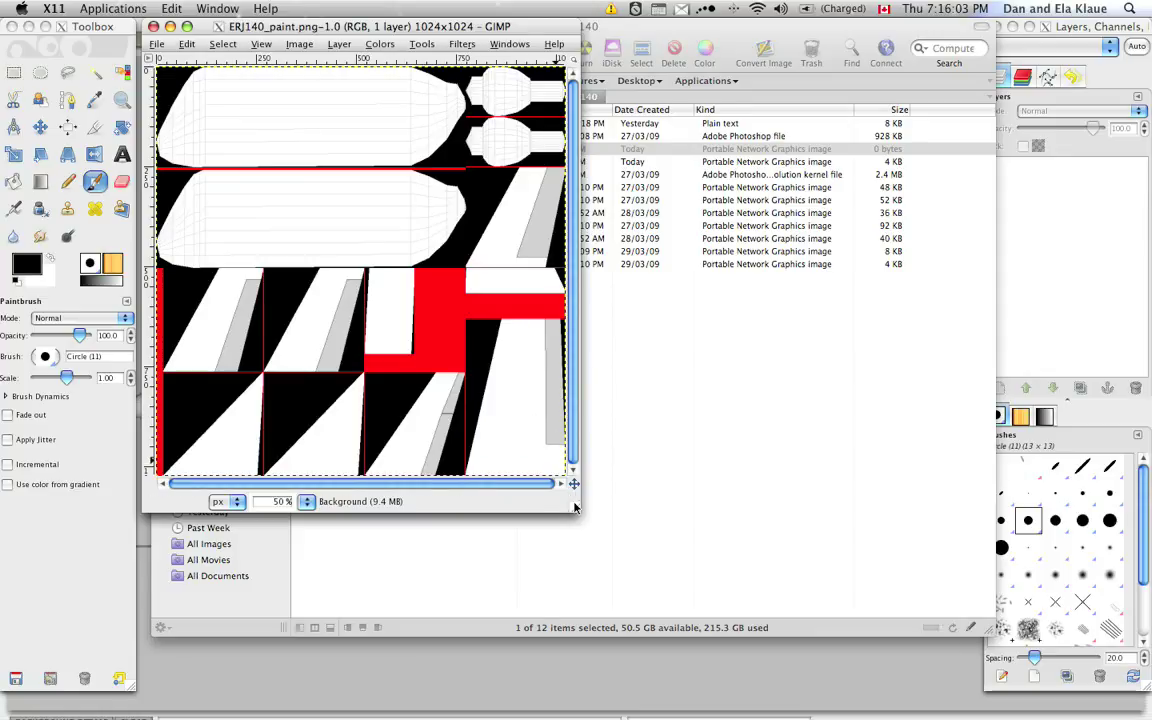
drag(588, 511, 808, 668)
mouse_move(311, 316)
mouse_down()
mouse_move(387, 317)
mouse_move(449, 345)
mouse_move(417, 302)
mouse_move(361, 311)
mouse_move(498, 300)
mouse_move(319, 292)
mouse_move(452, 289)
mouse_up()
key(ctrl+s)
Return to Plane-Maker to see the black test scribble along the ERJ 140's fuselage.
key(super+Tab)
key(super+Tab)
key(super+Tab)
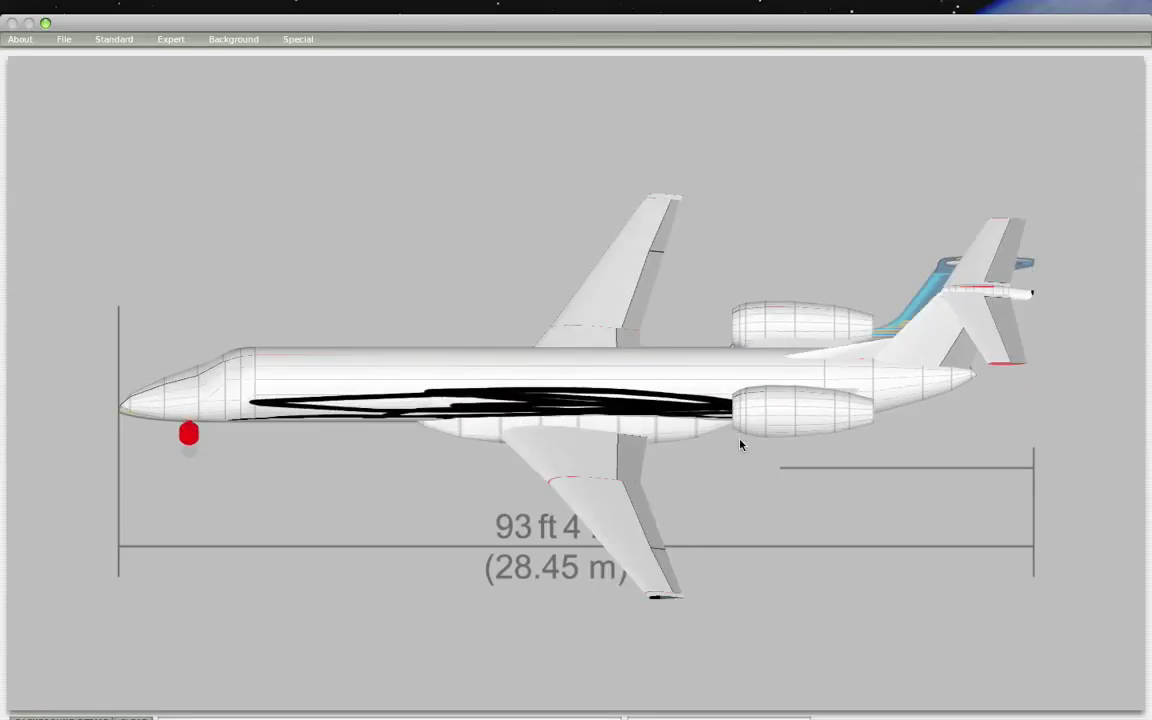
Undo the black test scribble in the GIMP paint file.
key(super+Tab)
key(ctrl+z)
key(super+Tab)
key(super+Tab)
key(super+Tab)
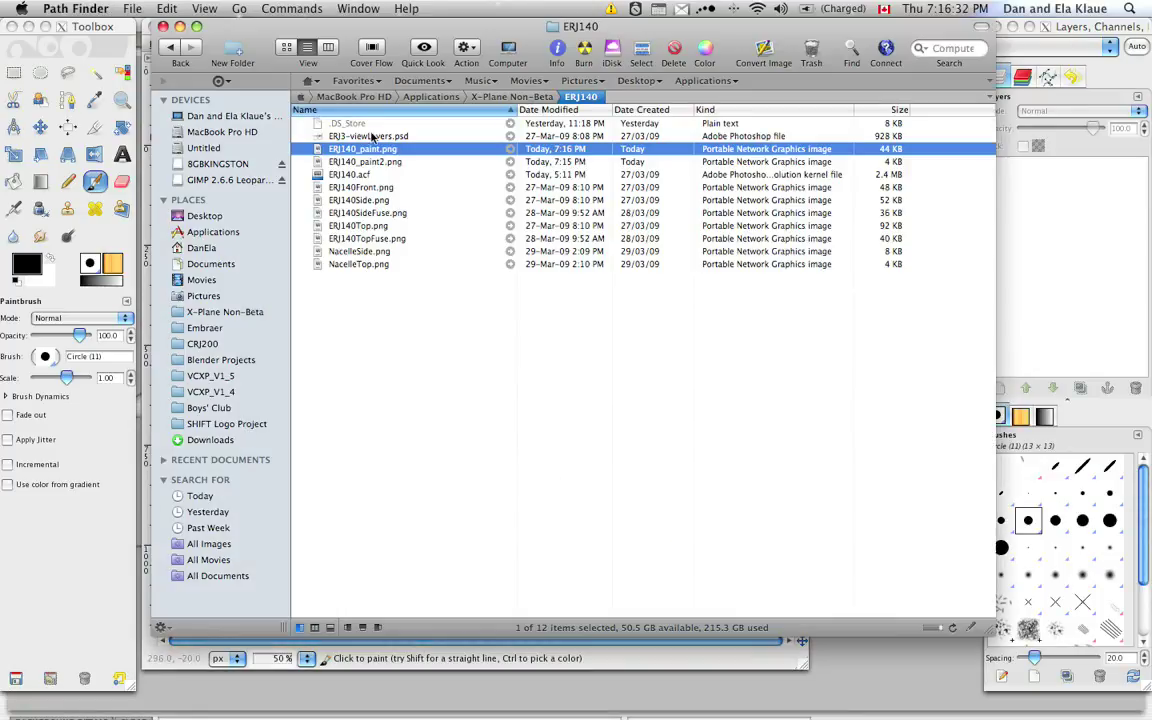
Quick Look ERJ140Side.png, then open it in the running GIMP.
click(378, 201)
key(space)
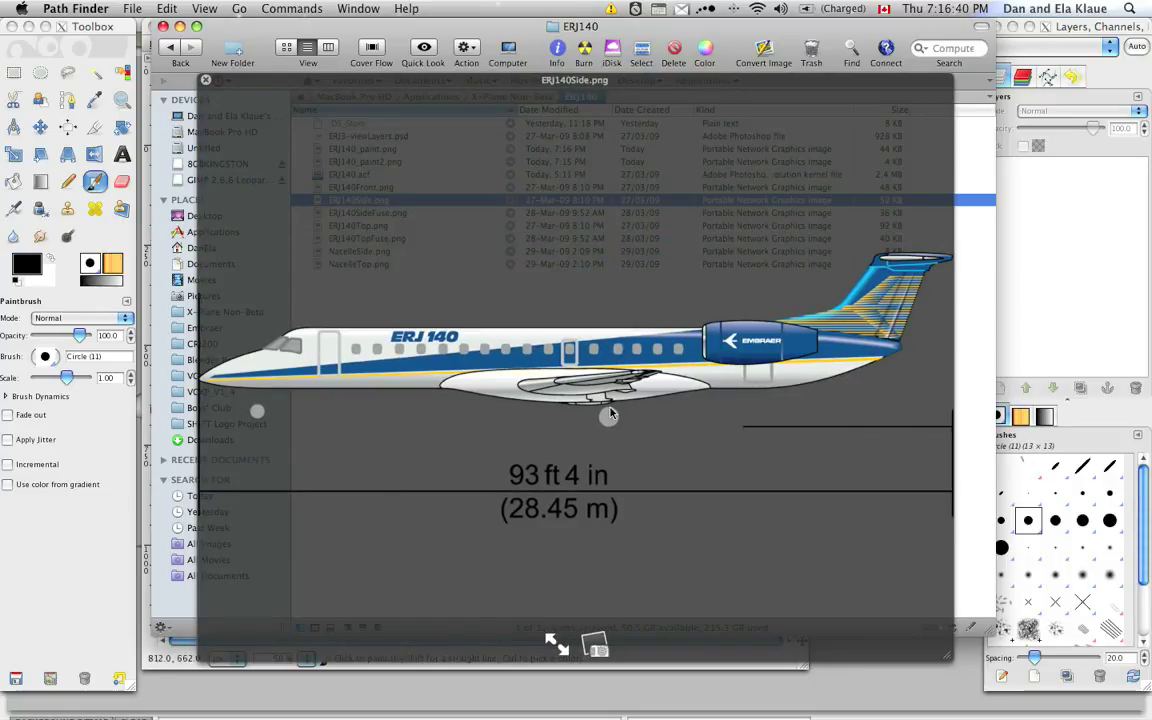
key(space)
right_click(390, 204)
mouse_move(541, 228)
mouse_move(760, 214)
click(818, 232)
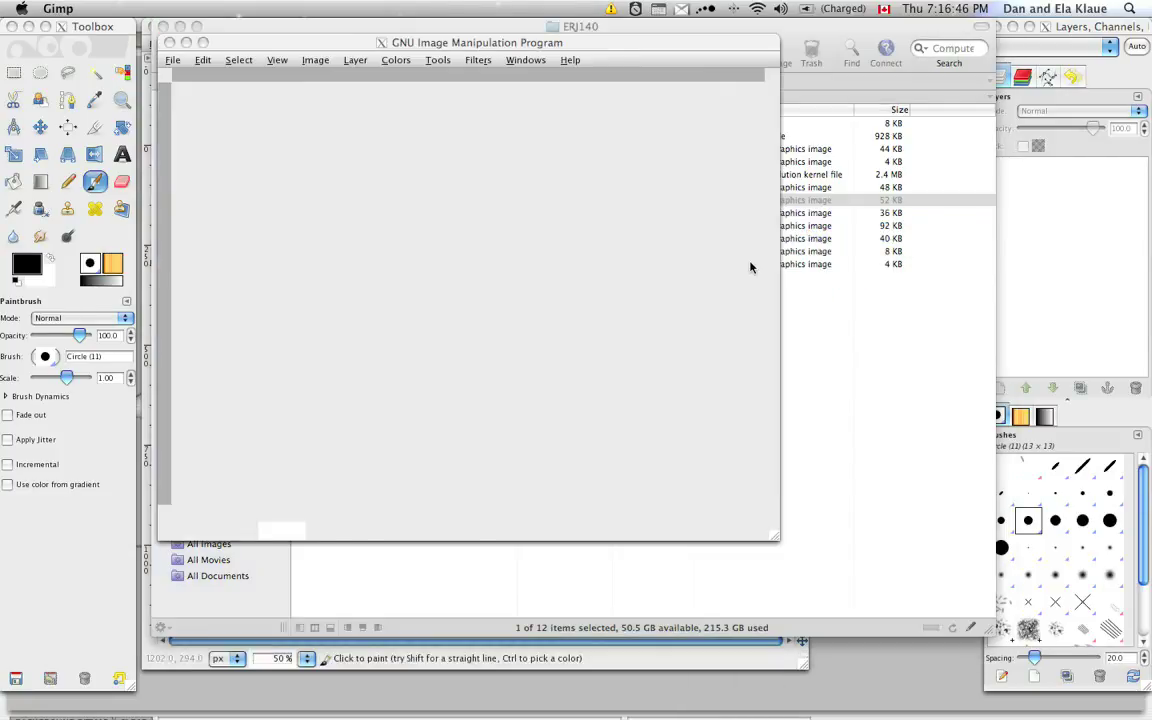
Copy a rectangular strip covering the jet's fuselage from ERJ140Side.png.
click(13, 72)
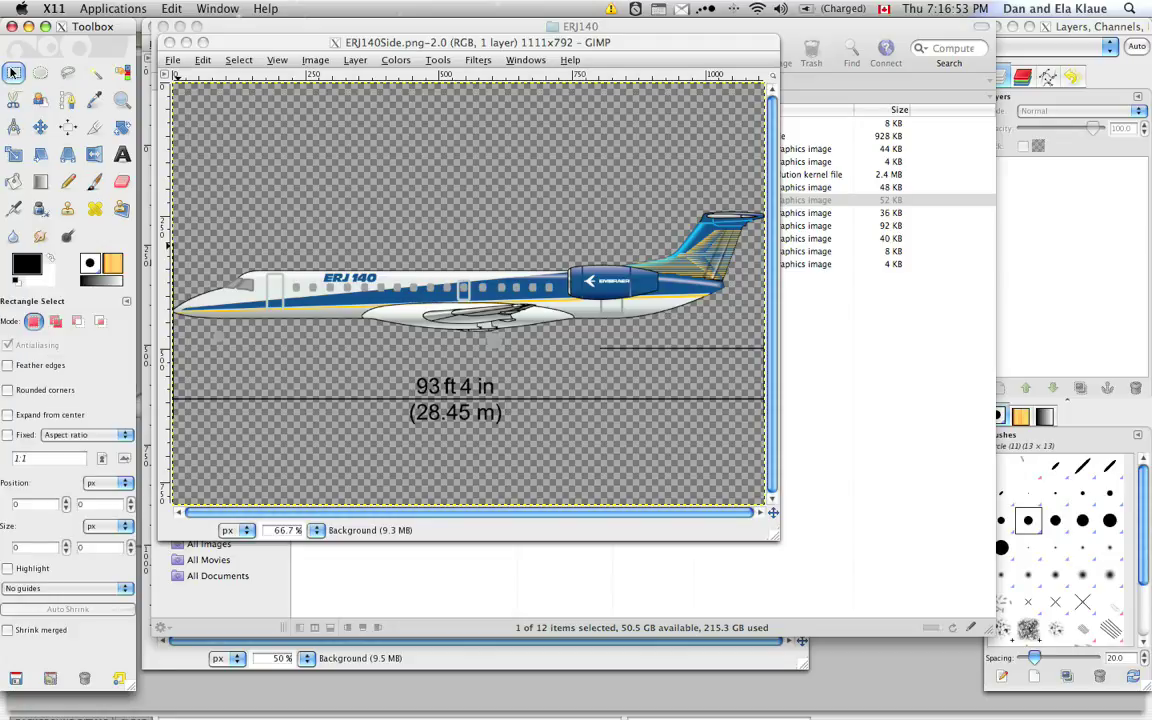
drag(210, 266, 569, 304)
key(ctrl)
key(ctrl+c)
Paste the strip onto a new layer in ERJ140_paint.png and move it onto the fuselage shape.
key(super+grave)
key(ctrl)
click(341, 45)
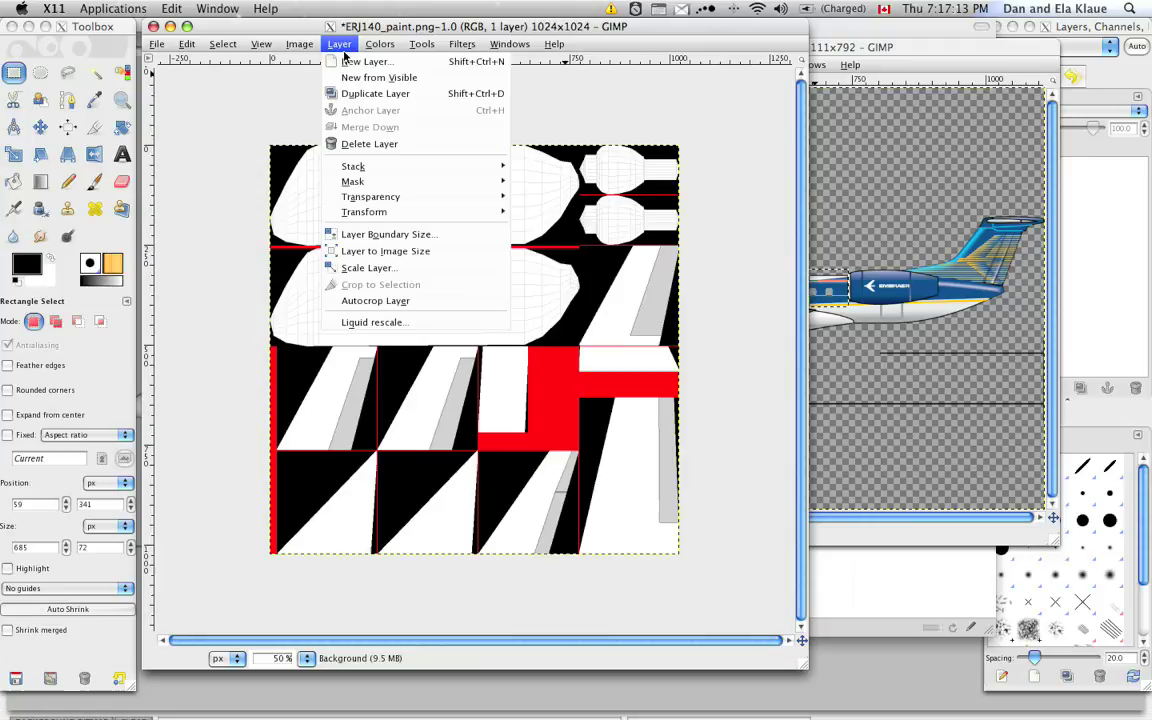
click(352, 57)
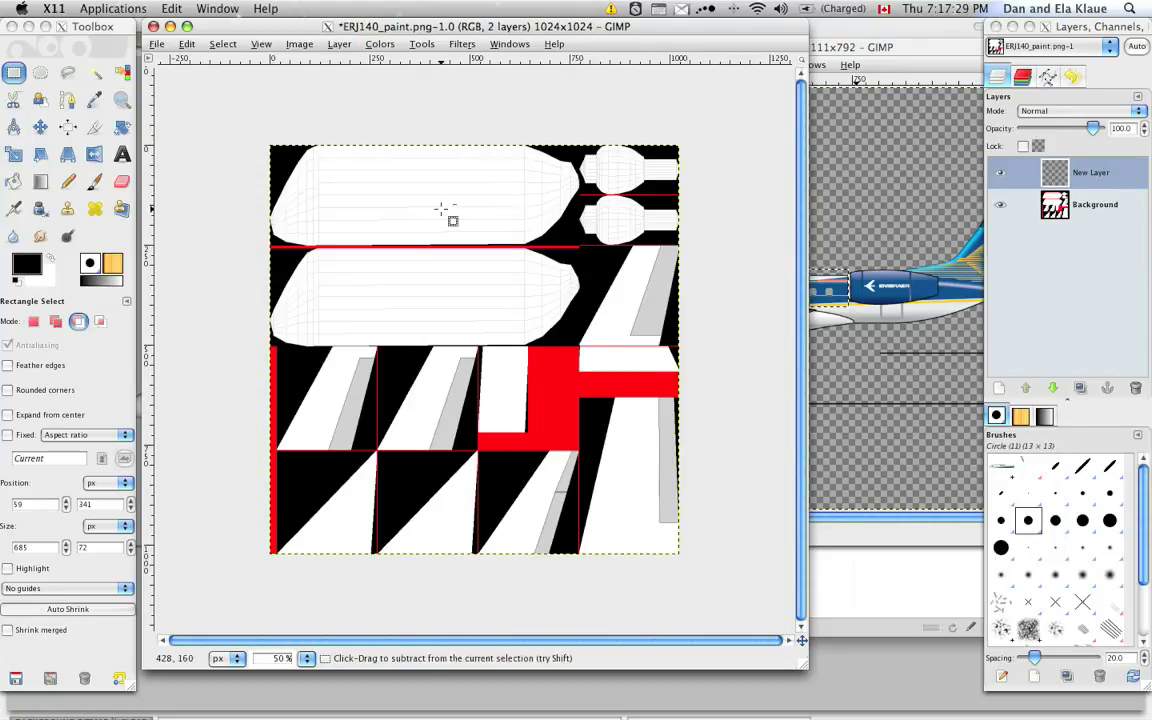
key(ctrl+v)
key(m)
drag(480, 356, 441, 303)
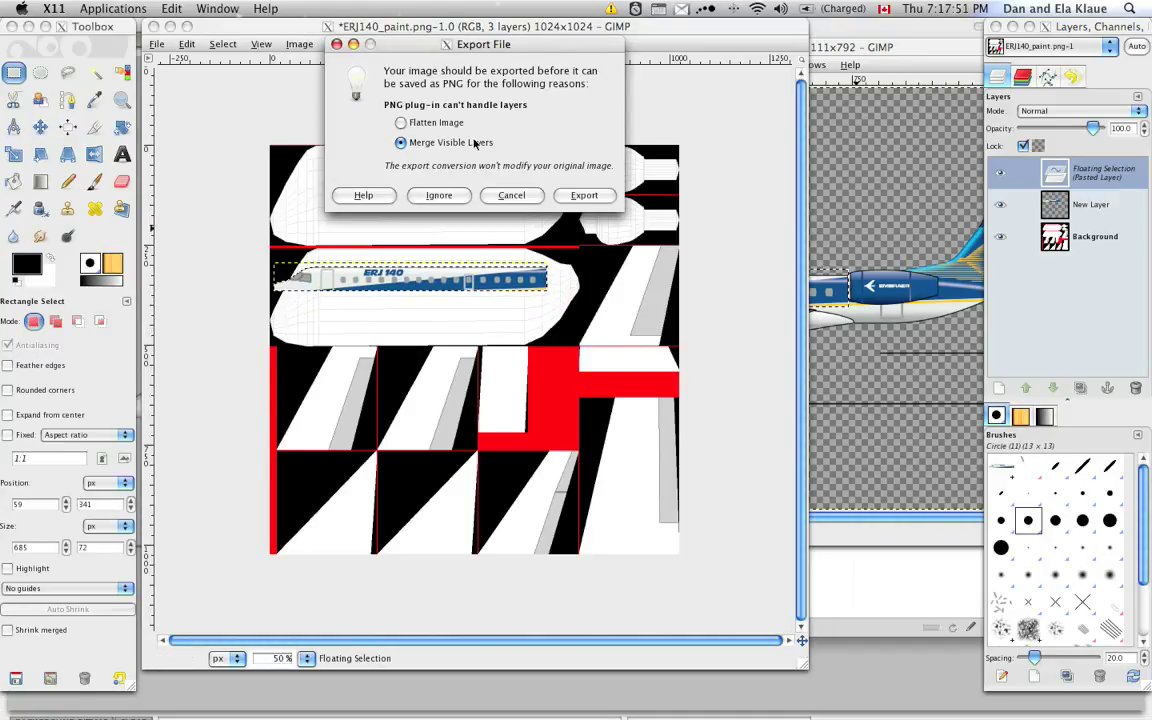
Export the merged paint texture as PNG.
click(584, 196)
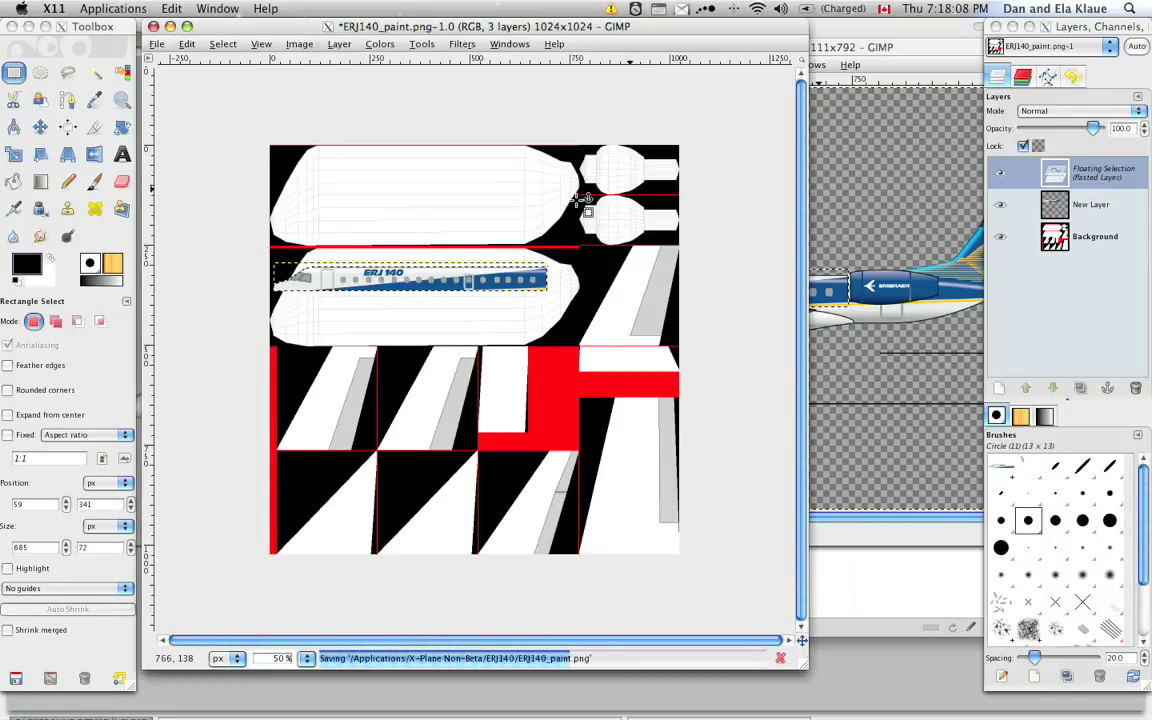
key(super+Tab)
key(Tab)
key(Tab)
key(Tab)
key(Tab)
Bring Plane-Maker forward to see the blue window stripe and ERJ 140 titles on the fuselage.
click(628, 345)
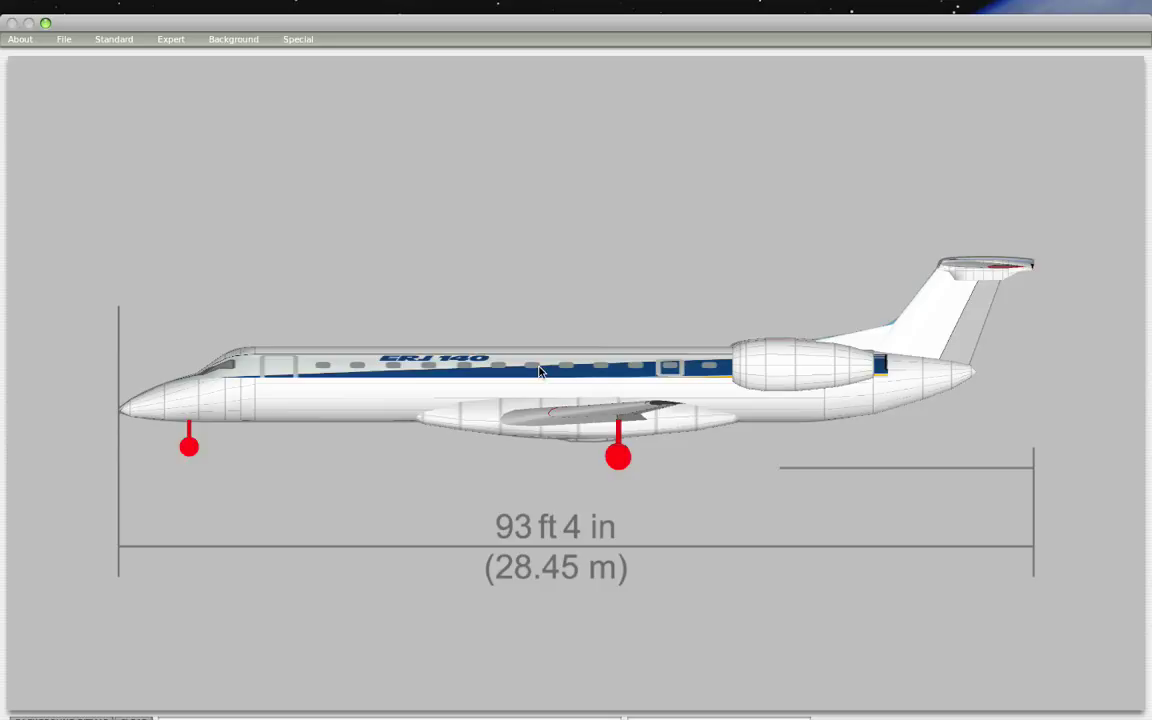
Scale the pasted fuselage strip narrower and taller to fit the fuselage, then export the PNG.
key(super+Tab)
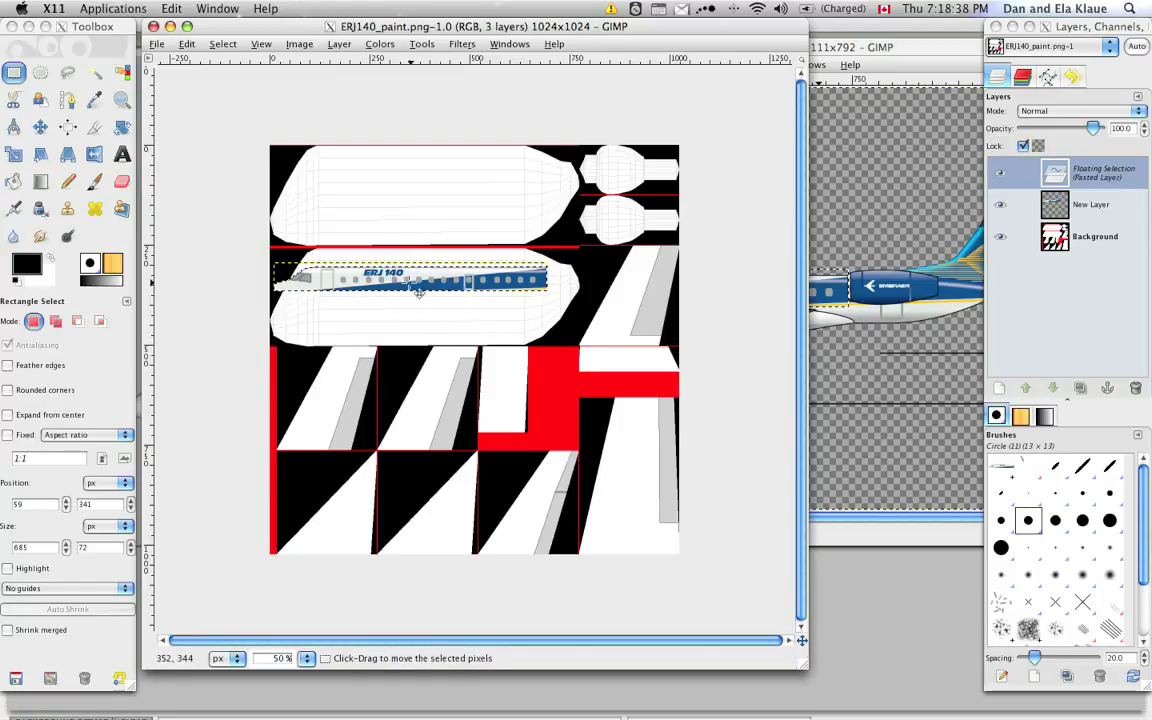
click(17, 154)
click(541, 283)
drag(544, 288, 498, 285)
drag(403, 305, 404, 321)
drag(394, 270, 402, 278)
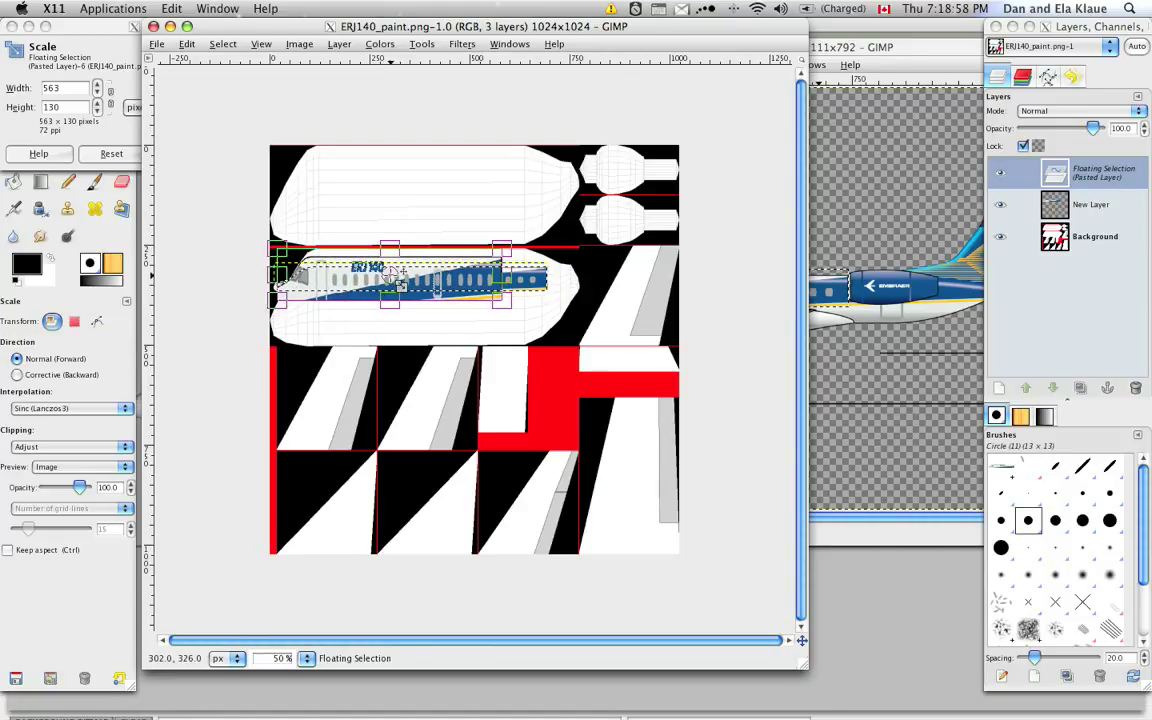
drag(401, 282, 401, 281)
click(113, 57)
click(252, 152)
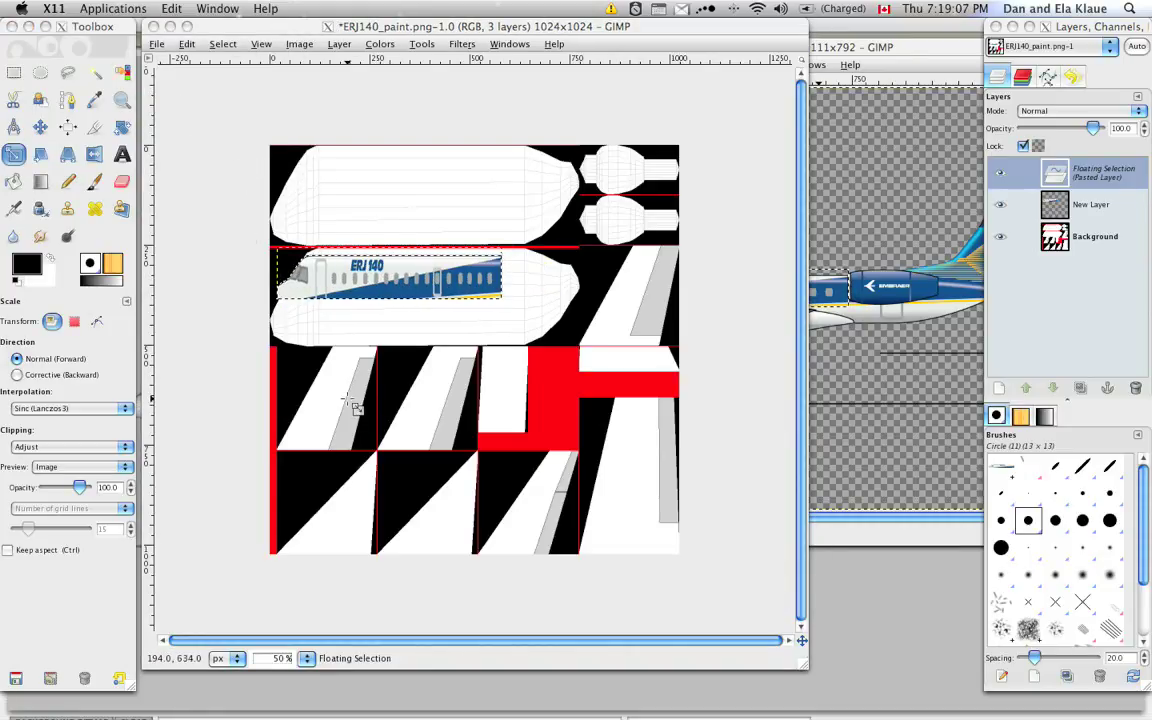
key(ctrl+s)
click(586, 194)
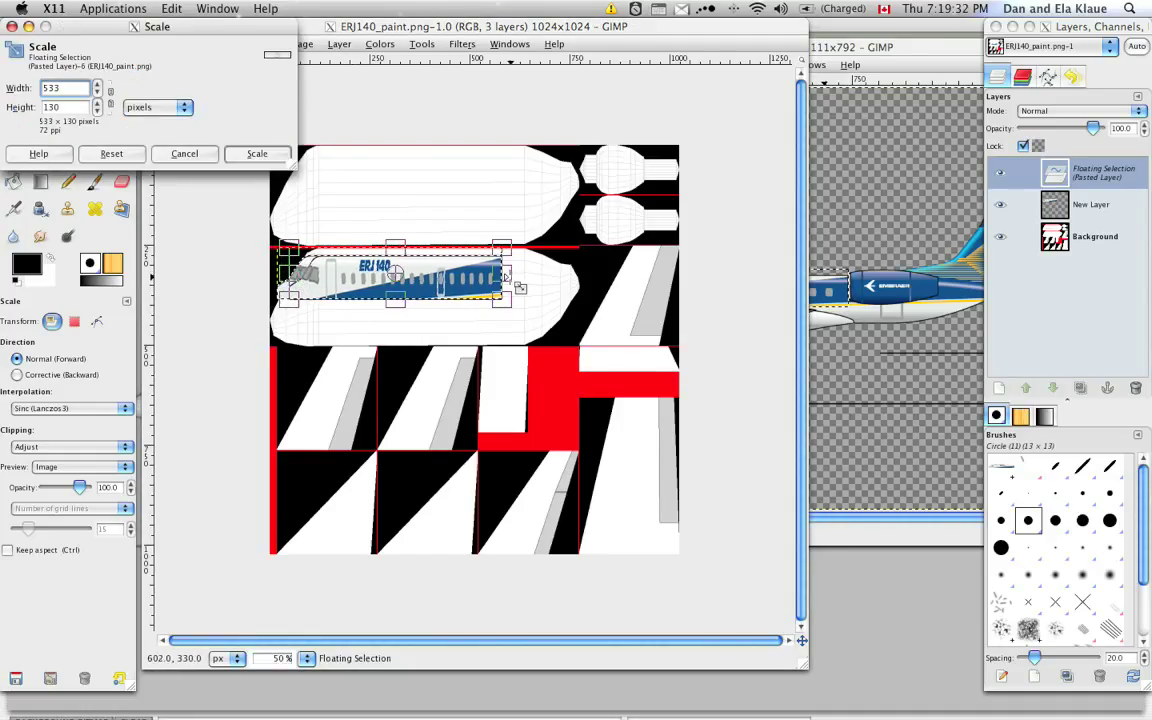
Fine-tune the strip to about 499×126 pixels and re-export ERJ140_paint.png.
drag(519, 288, 508, 288)
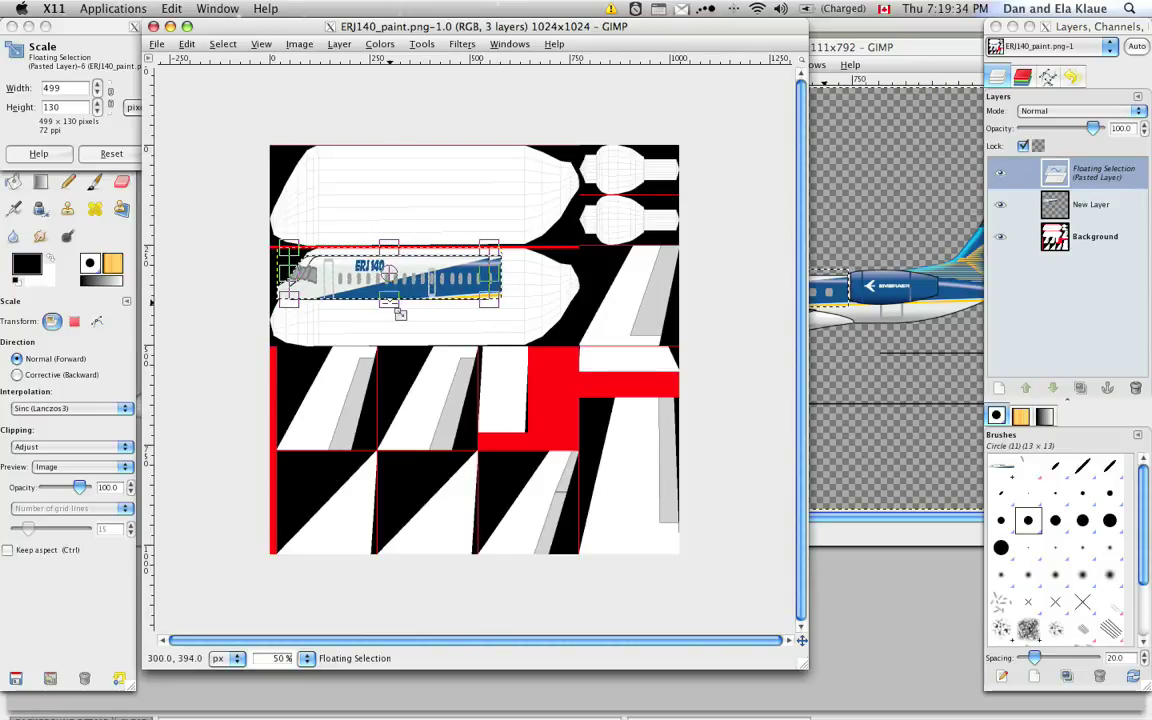
drag(393, 251, 389, 279)
click(127, 131)
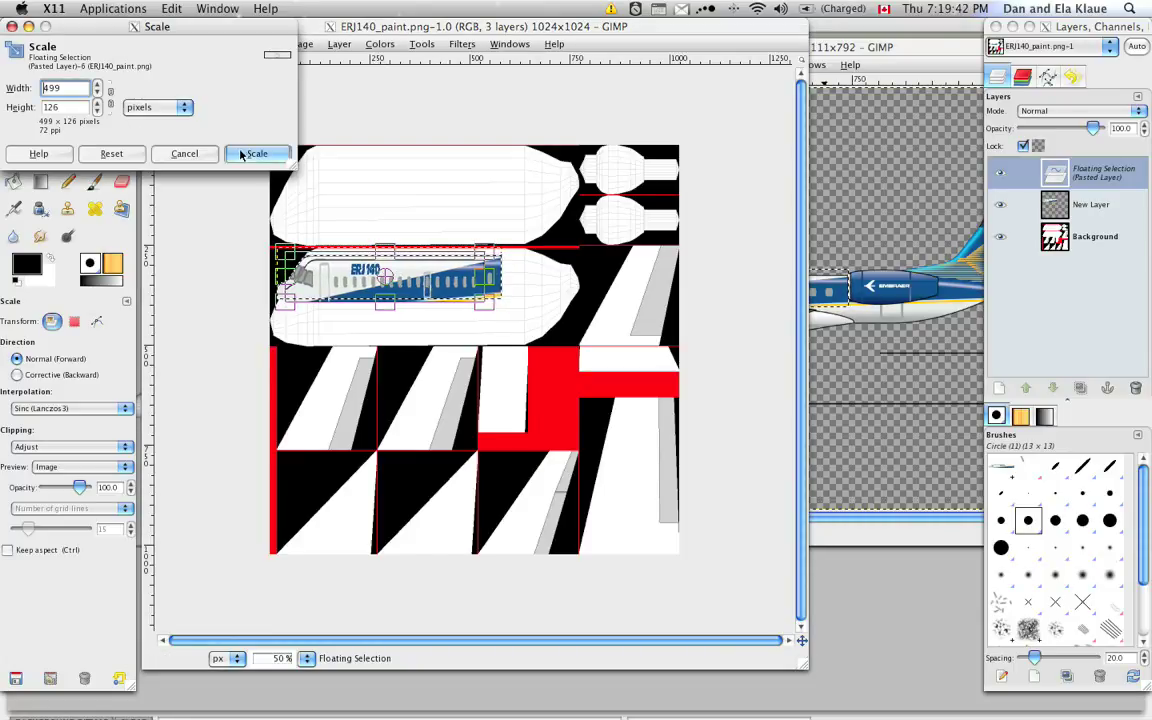
click(252, 151)
key(ctrl+s)
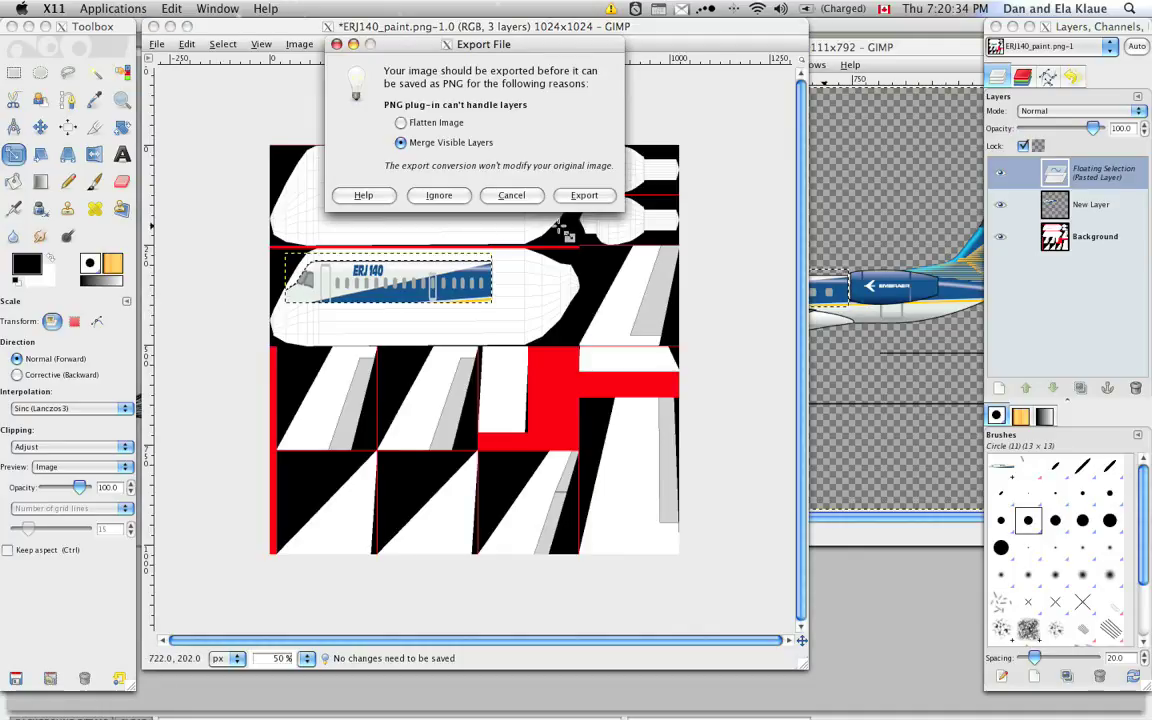
click(584, 195)
key(super+Tab)
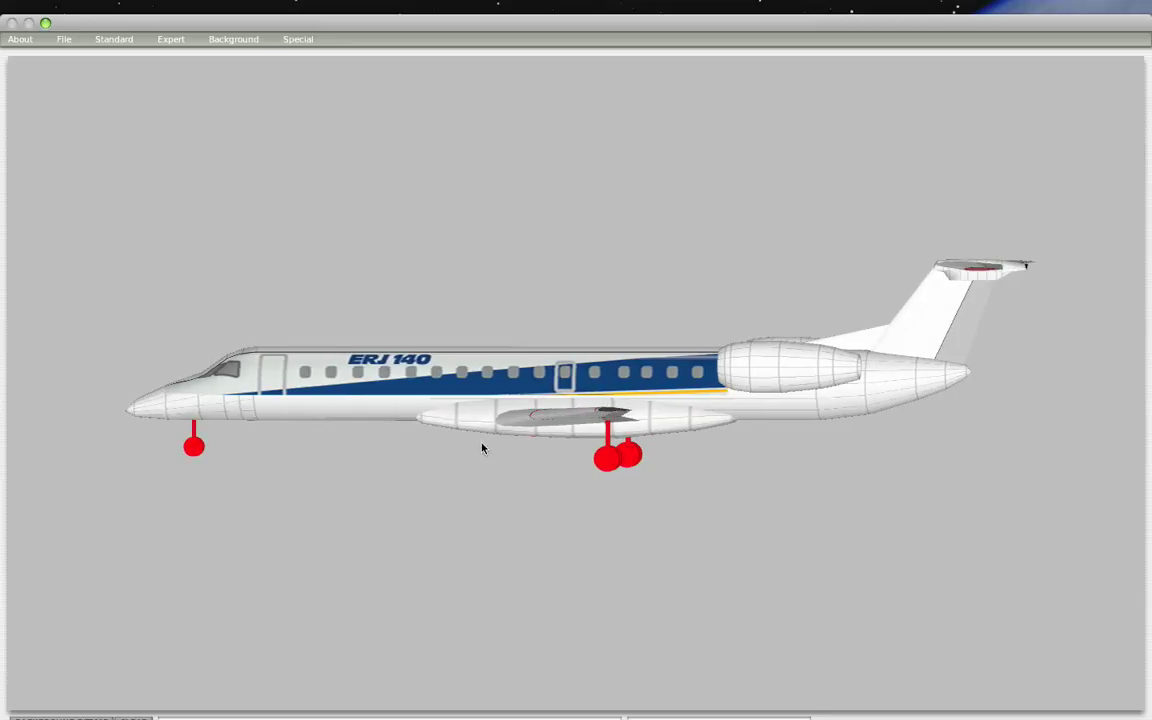
Copy the resized blue livery and move a copy onto the upper fuselage panel.
key(super+Tab)
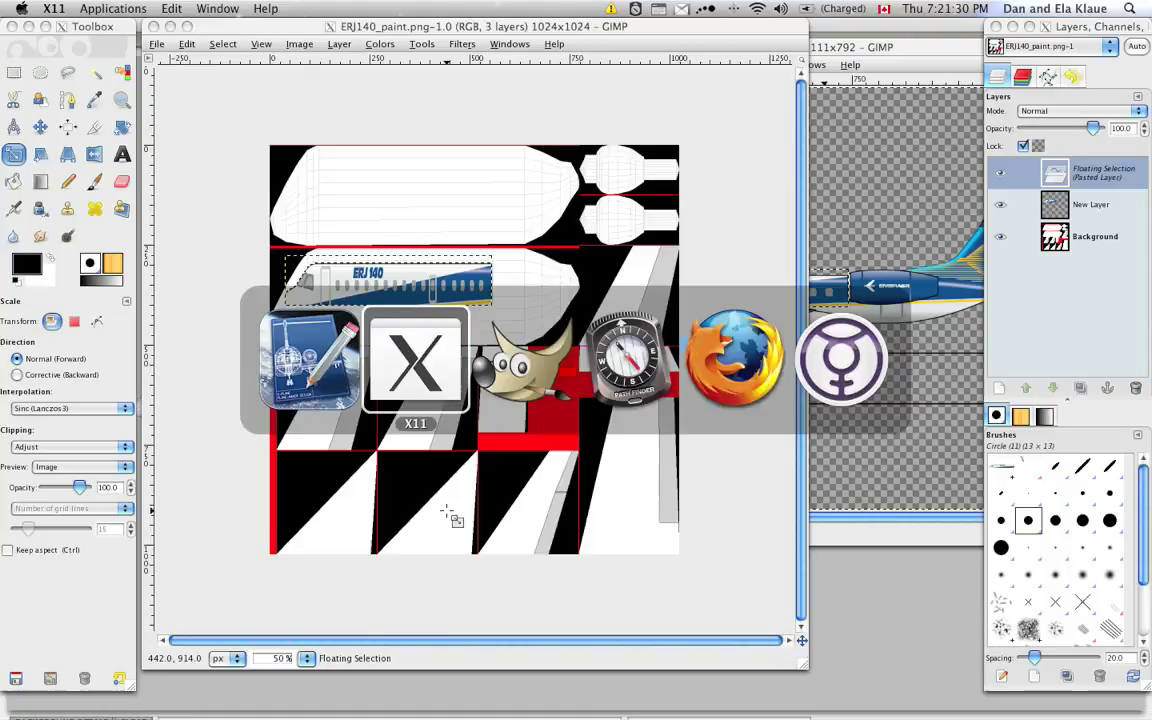
key(ctrl)
key(ctrl+c)
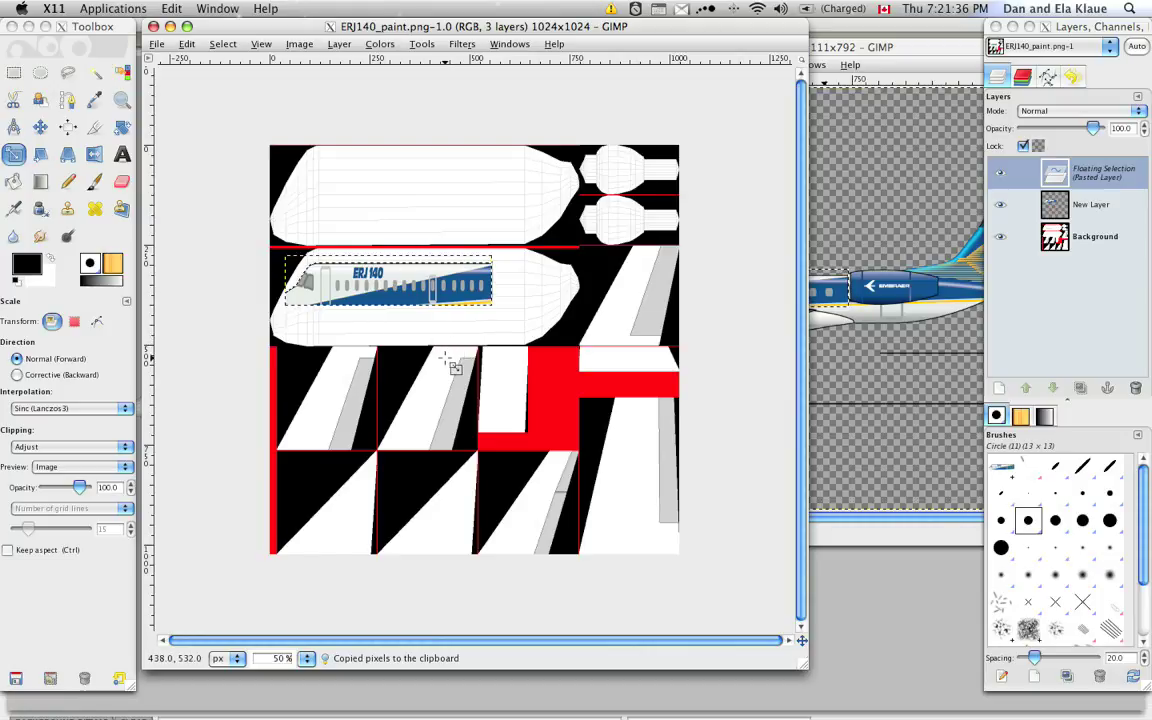
key(m)
drag(400, 294, 399, 195)
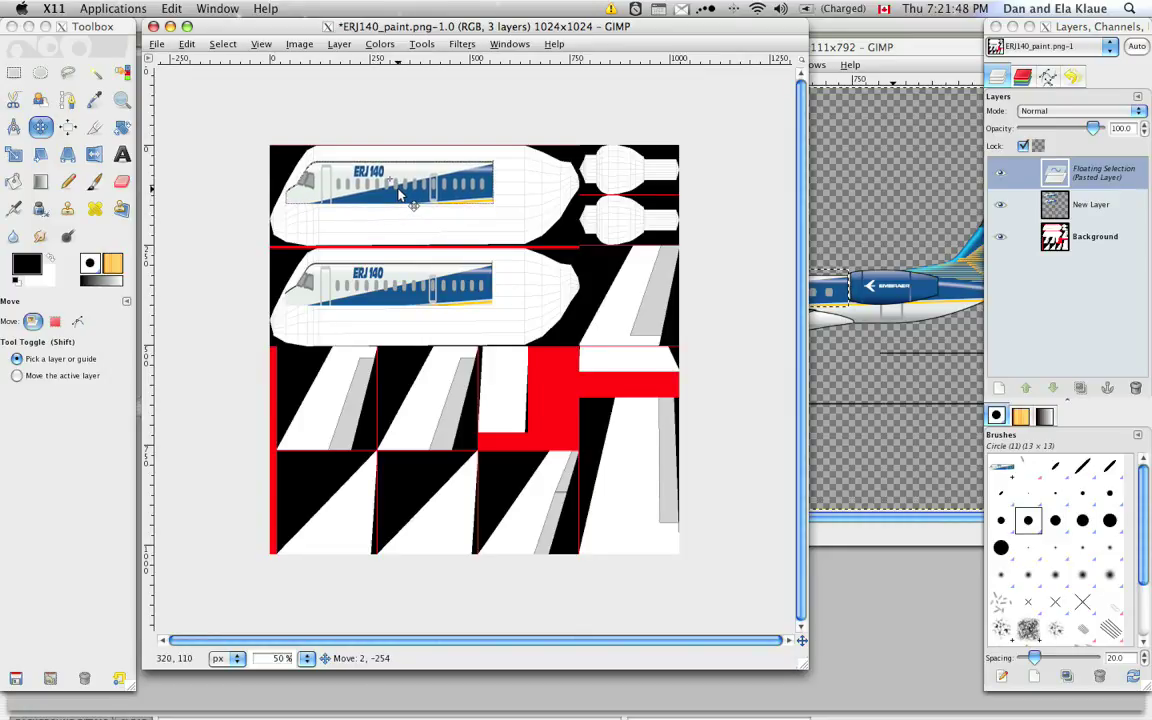
Export the flattened paint texture as ERJ140_paint.png.
key(shift+t)
key(ctrl+s)
key(Return)
key(super+Tab)
Rotate the ERJ 140 to a level view of its other side, where the titles read backwards.
drag(473, 481, 778, 380)
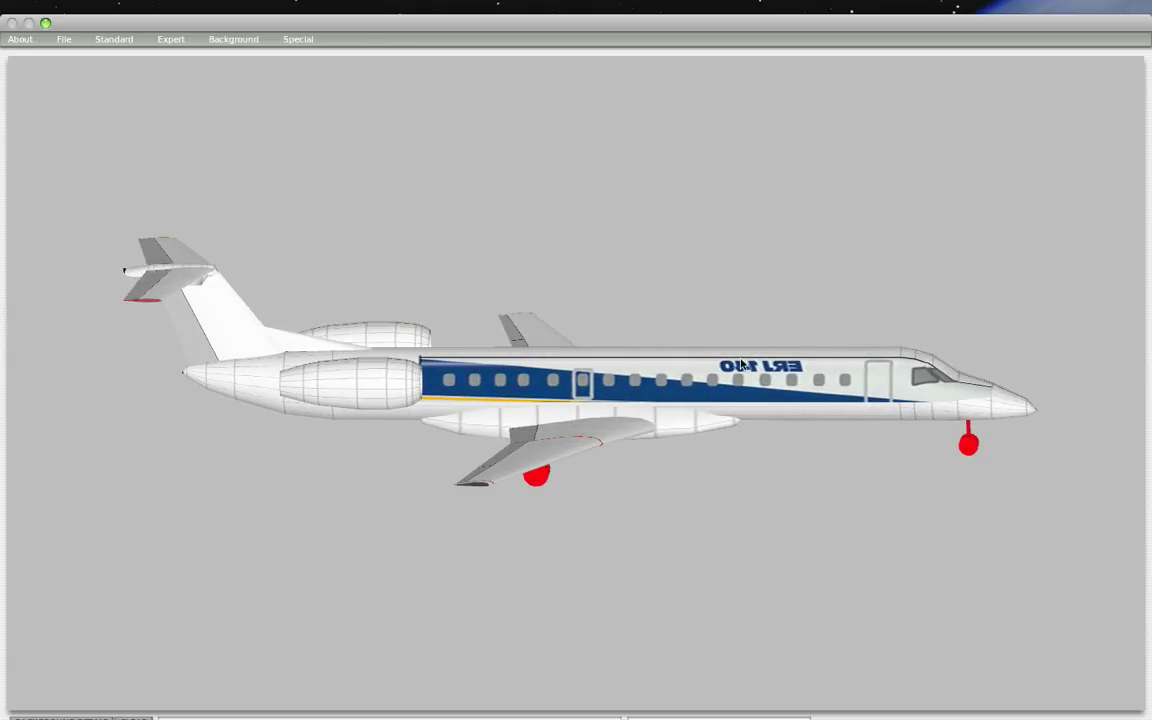
drag(791, 427, 830, 410)
Anchor the pasted livery and flip the upper panel's ERJ 140 lettering horizontally.
key(super+Tab)
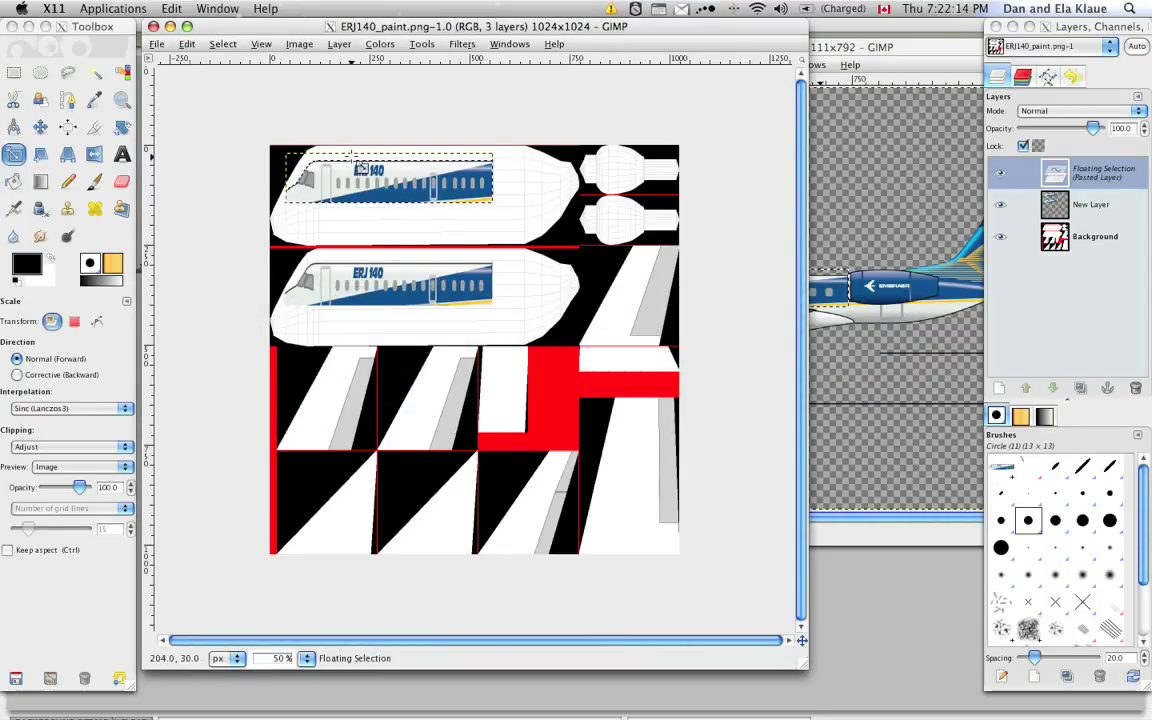
key(3)
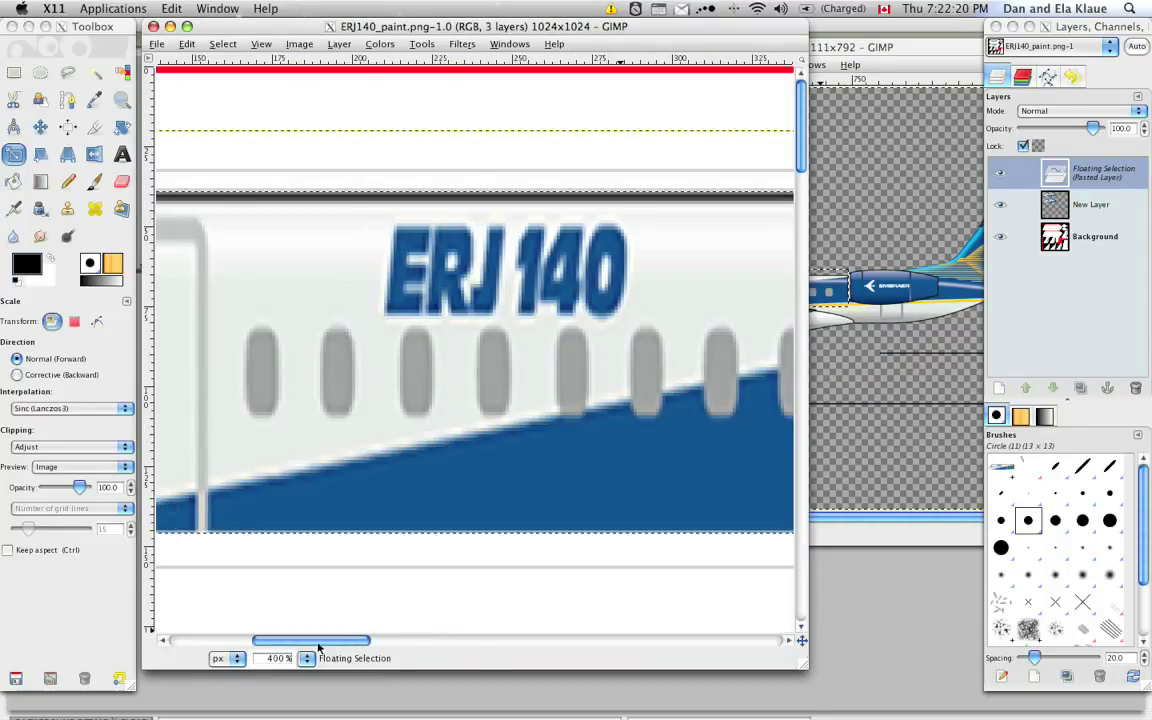
key(ctrl+h)
key(r)
drag(365, 221, 654, 334)
key(shift+f)
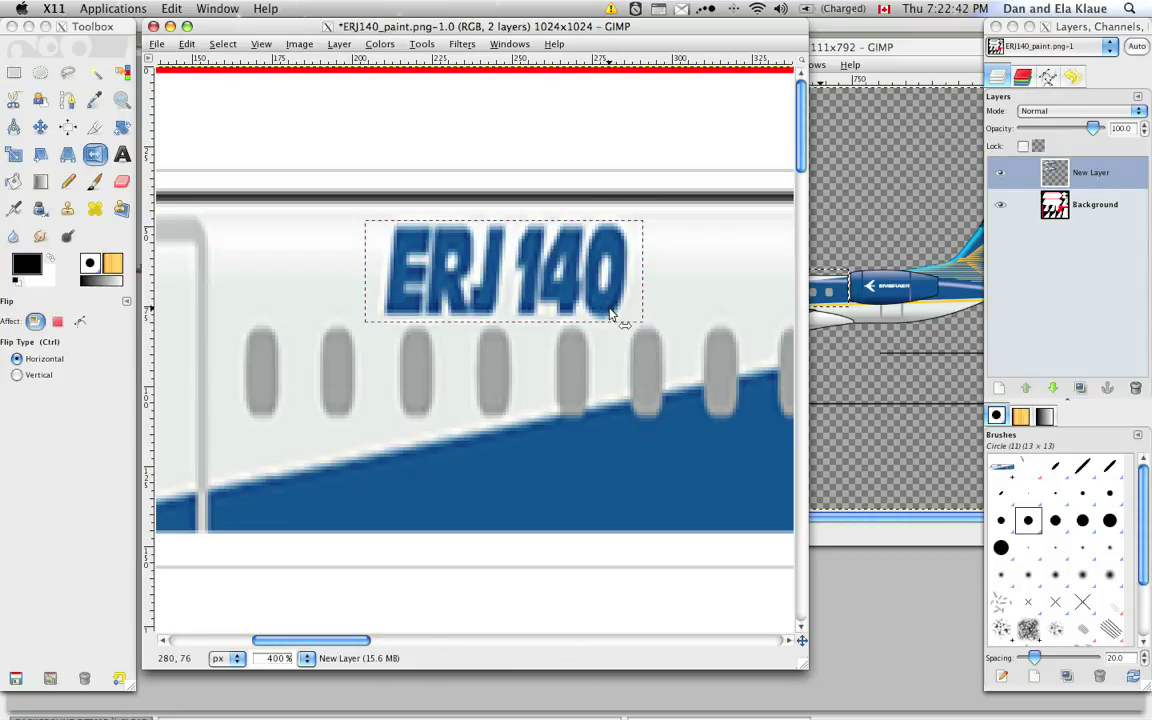
click(459, 253)
Export the updated ERJ140_paint.png and return to Plane-Maker.
key(ctrl)
key(ctrl+s)
click(586, 120)
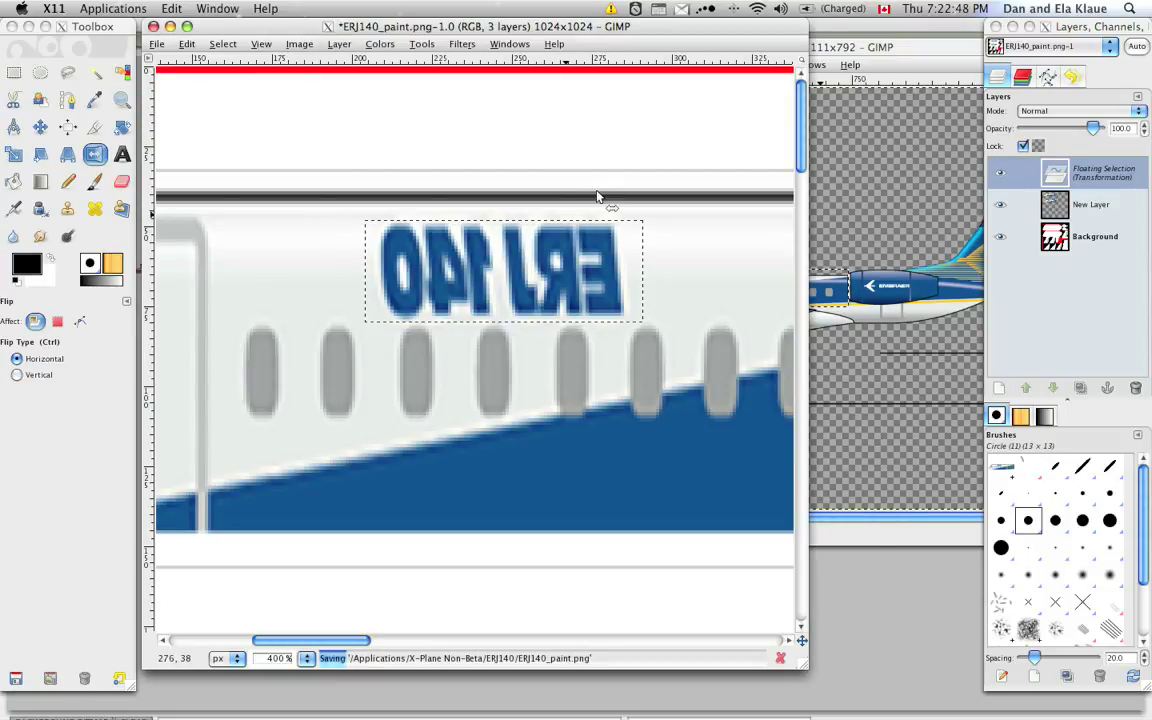
key(super+Tab)
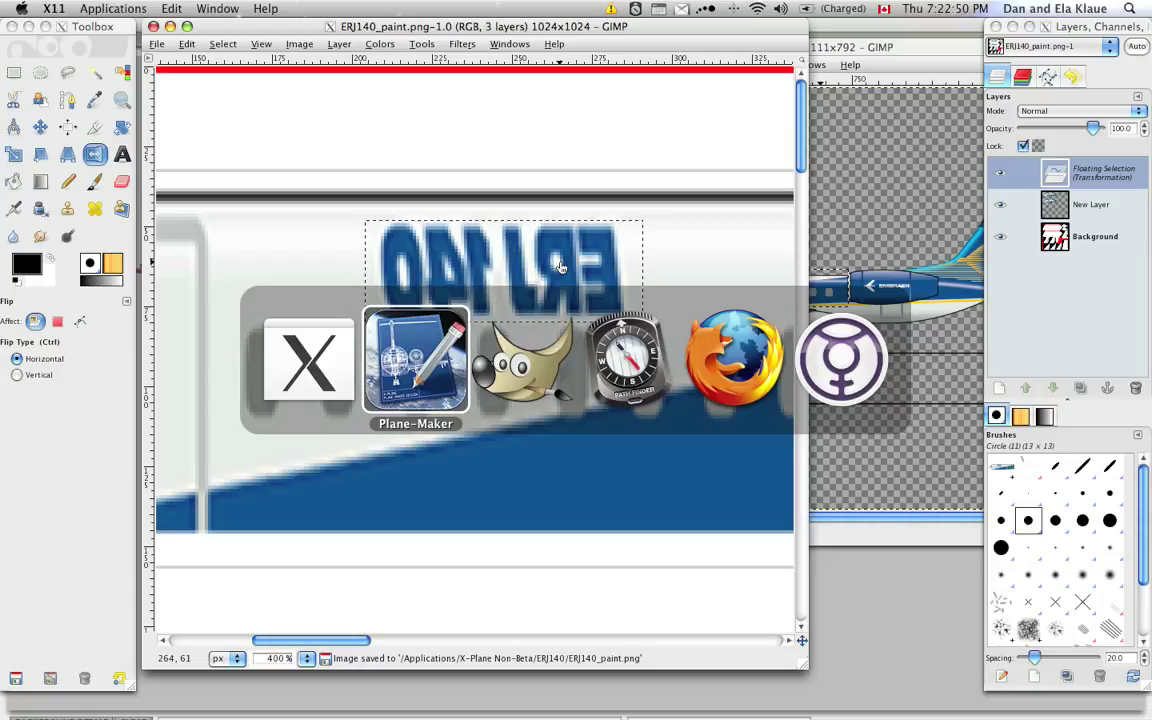
Orbit the ERJ 140 to view the re-exported livery from above, then go back to GIMP.
drag(563, 265, 444, 335)
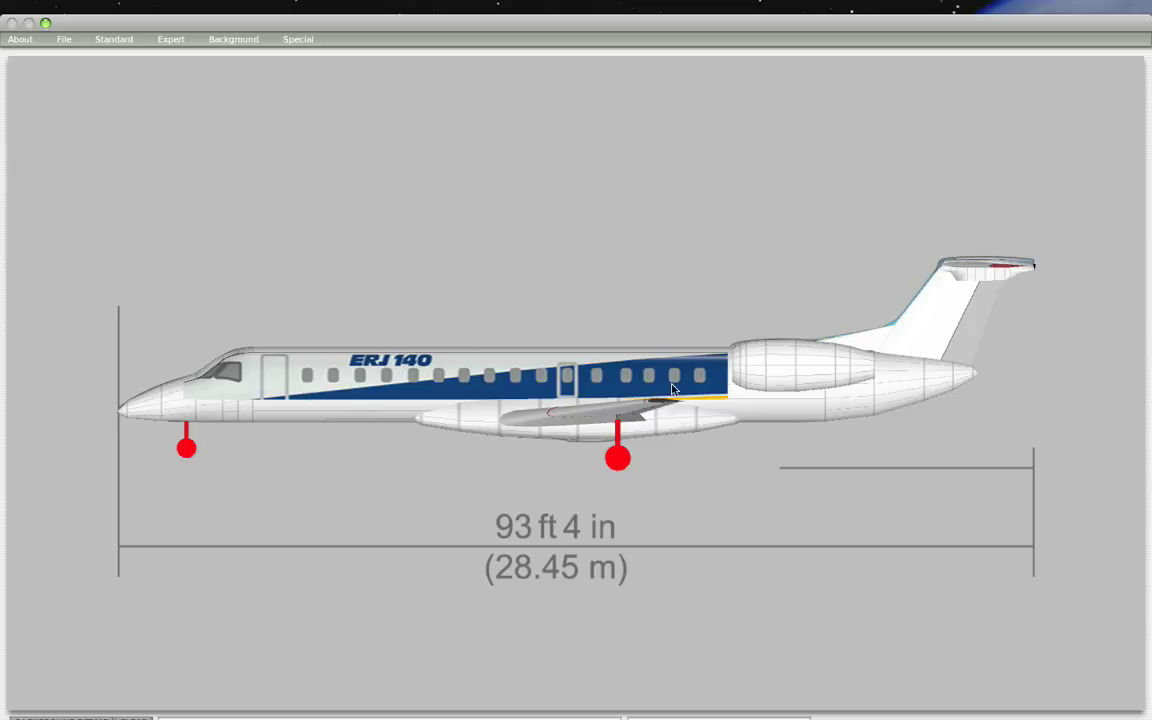
key(super+Tab)
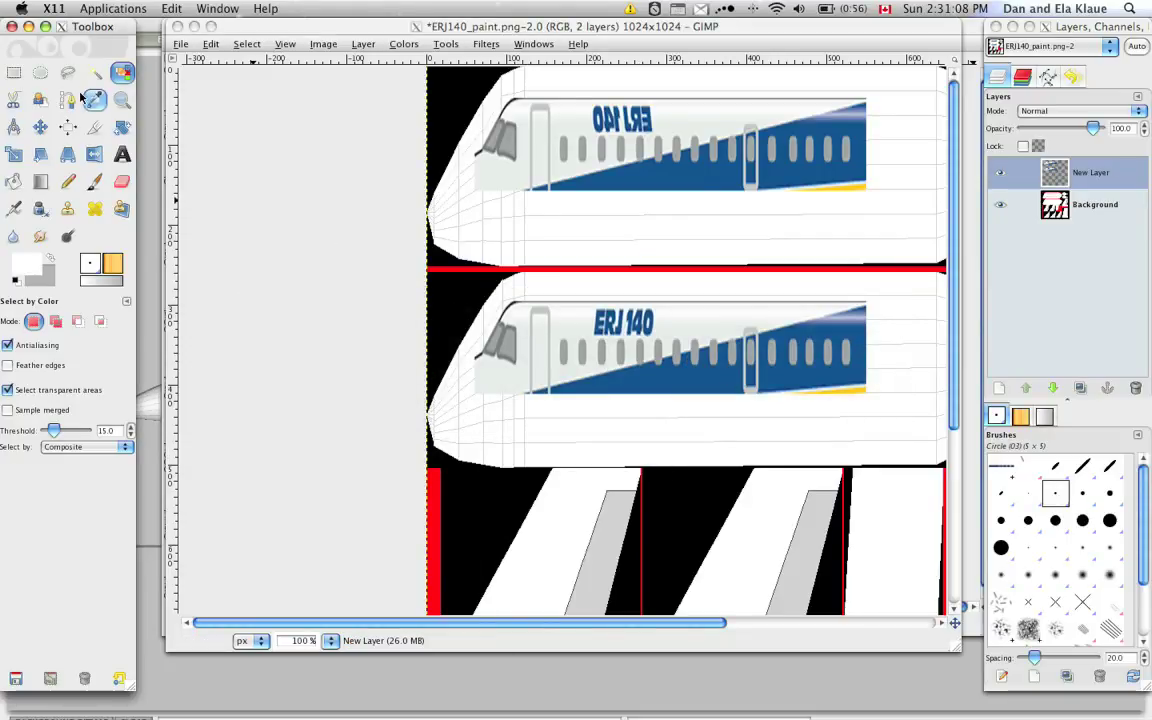
Select the grey windows by colour, invert, delete the blue stripe and ERJ 140 titles, then deselect.
click(563, 362)
click(563, 359)
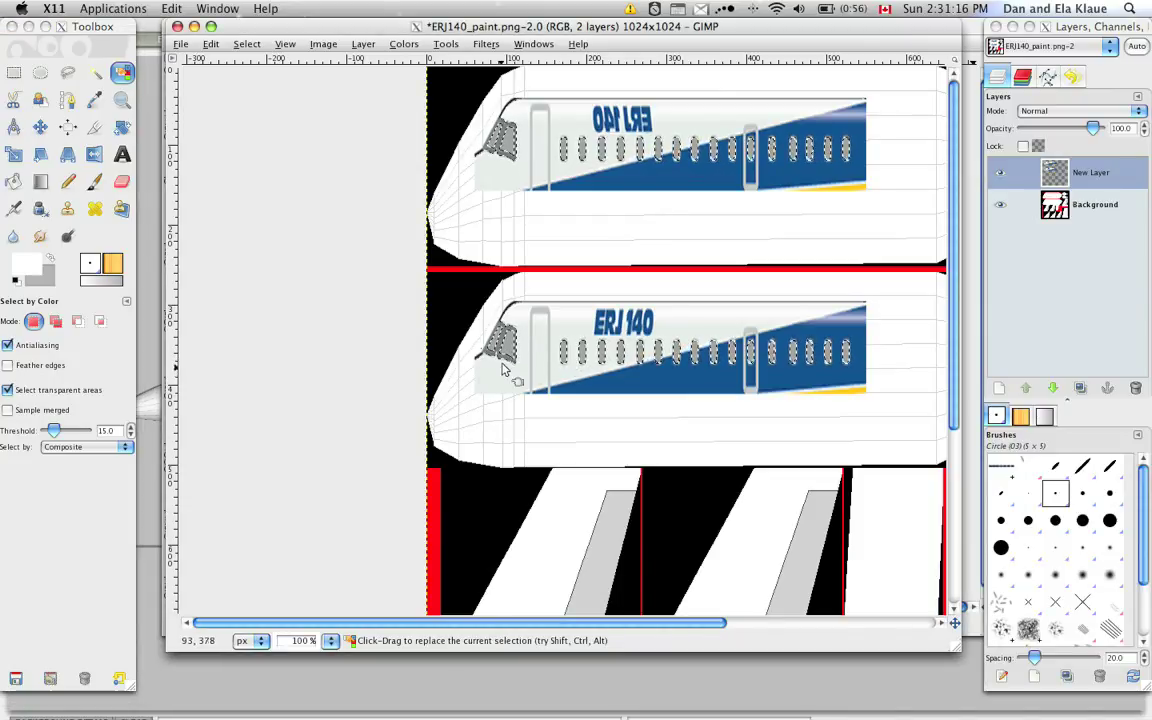
key(shift)
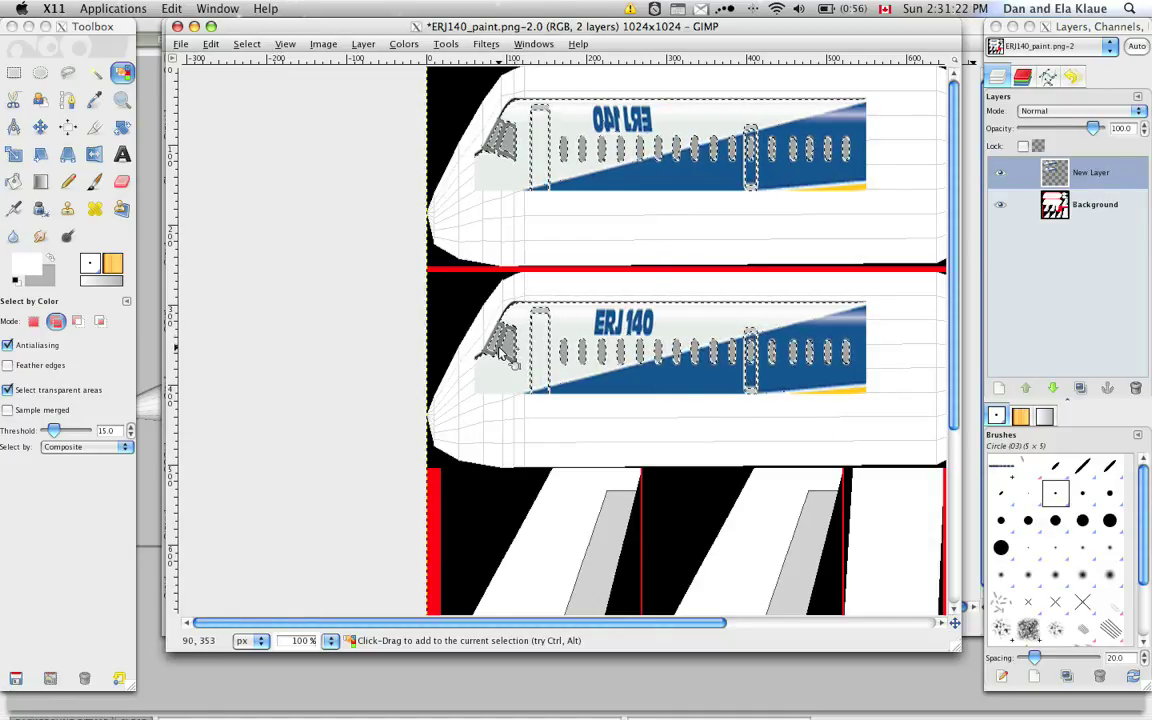
key(shift)
click(247, 44)
click(262, 95)
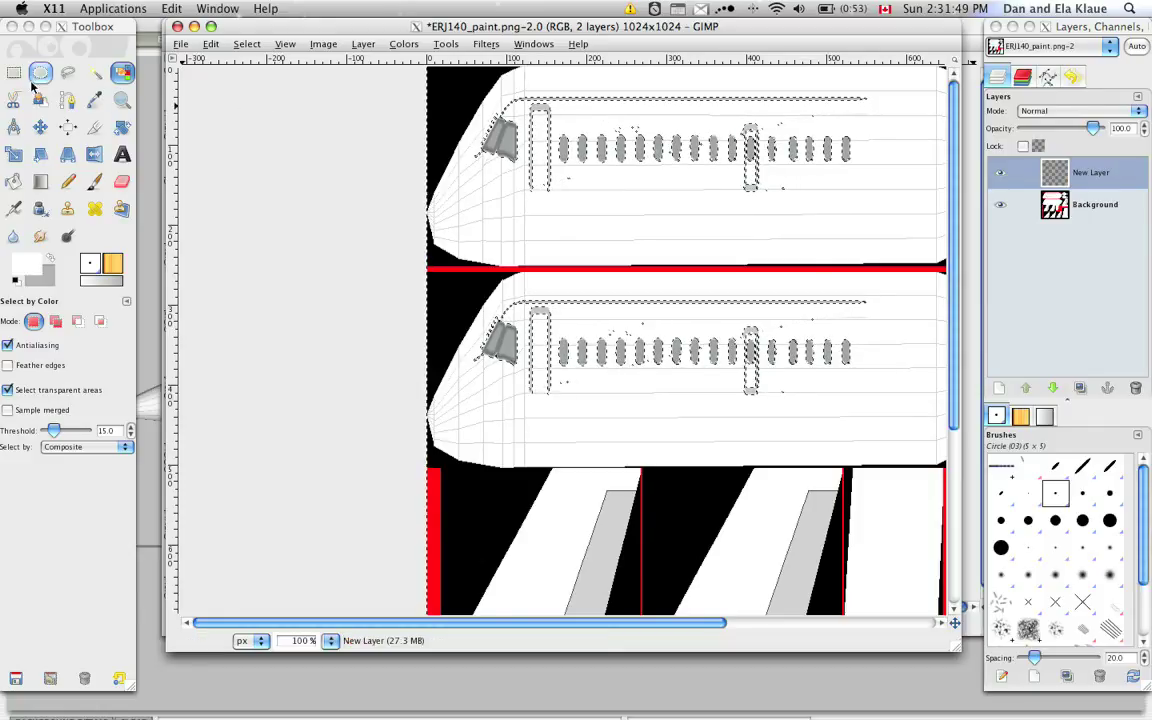
key(r)
click(261, 45)
click(275, 78)
ctrl+scroll(645, 368, up, 1)
ctrl+scroll(651, 368, up, 5)
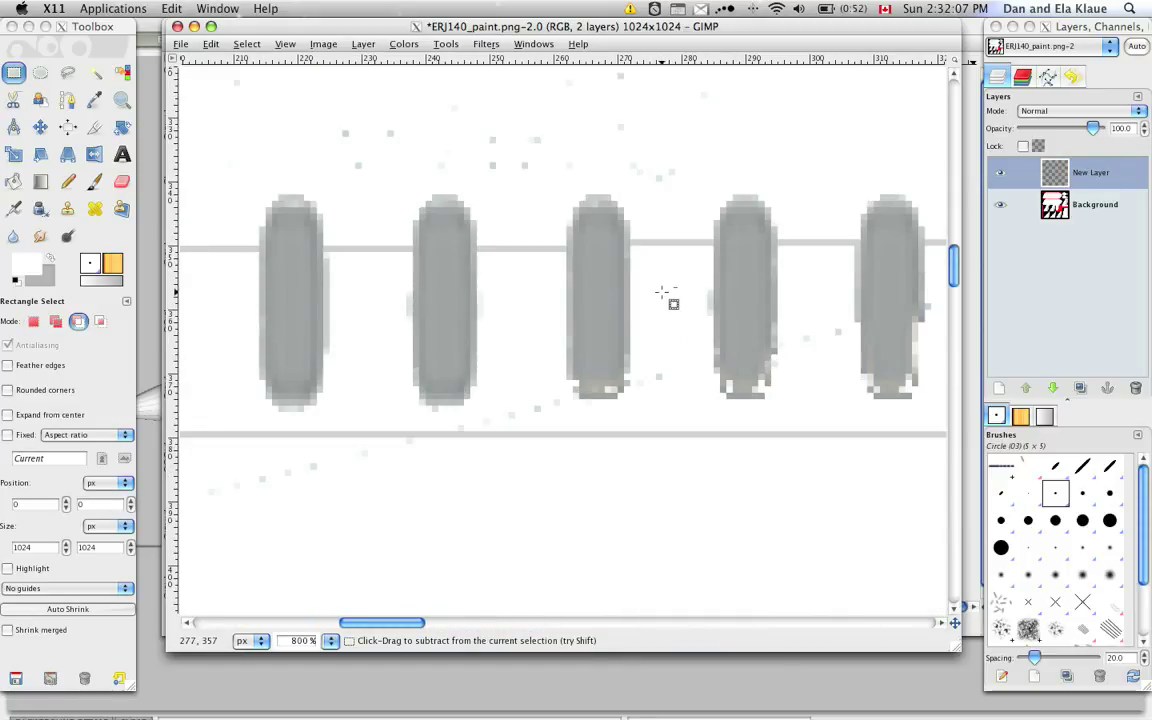
ctrl+scroll(671, 301, down, 5)
ctrl+scroll(745, 380, up, 5)
ctrl+scroll(631, 385, down, 2)
ctrl+scroll(655, 392, down, 3)
ctrl+scroll(566, 427, up, 2)
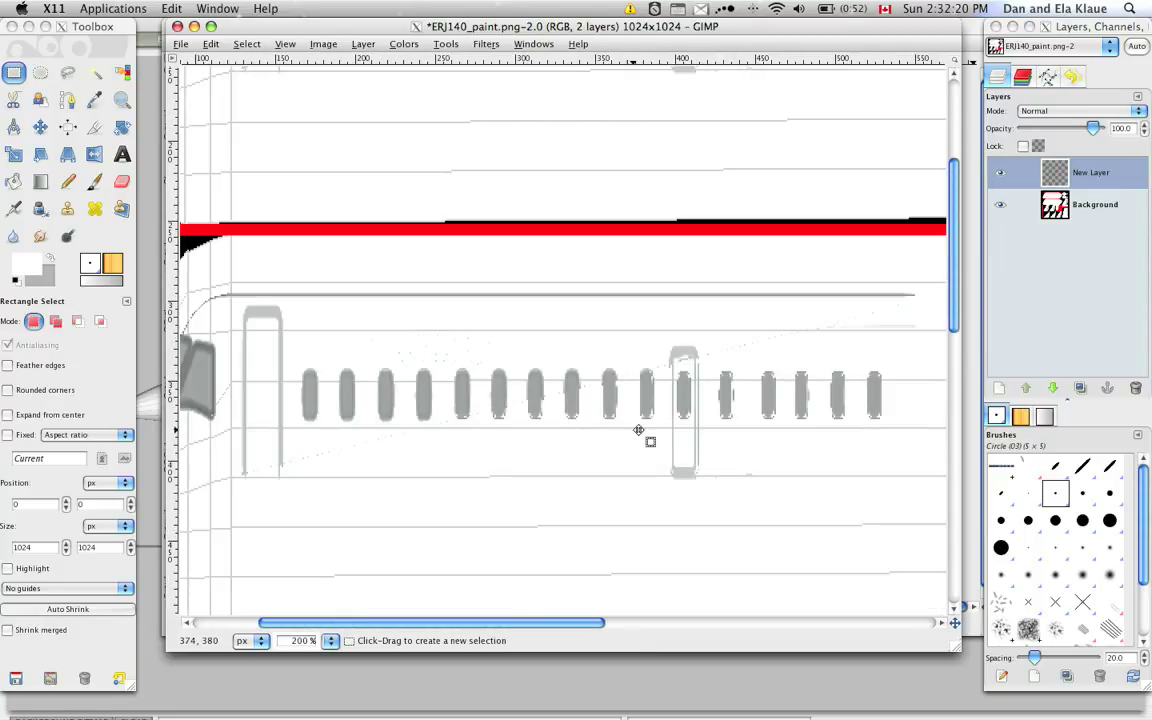
key(super+grave)
key(super+grave)
key(super+grave)
key(super+grave)
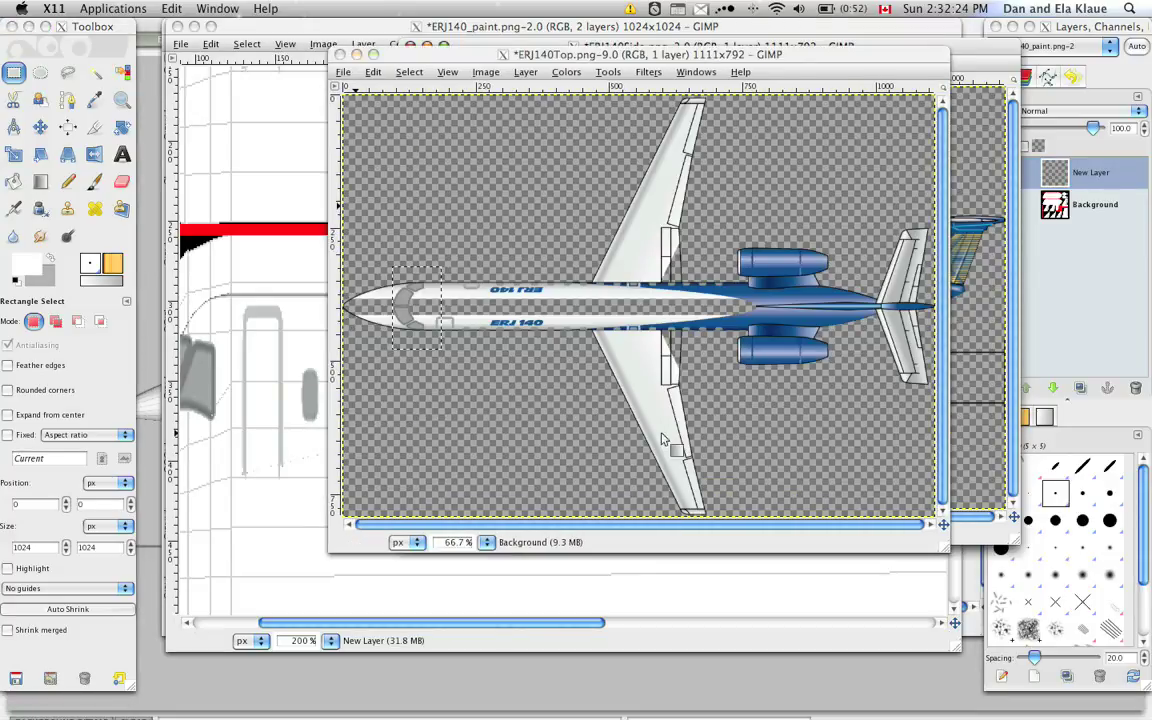
key(super+grave)
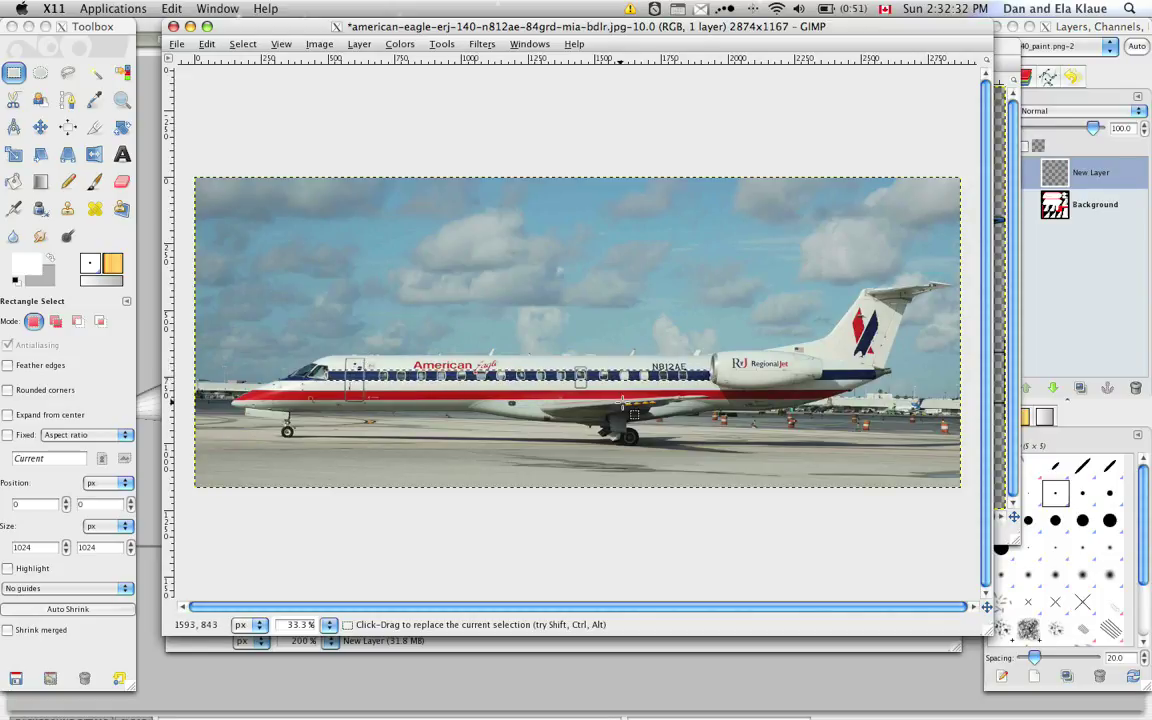
key(super+grave)
scroll(760, 425, down, 1)
scroll(598, 253, up, 2)
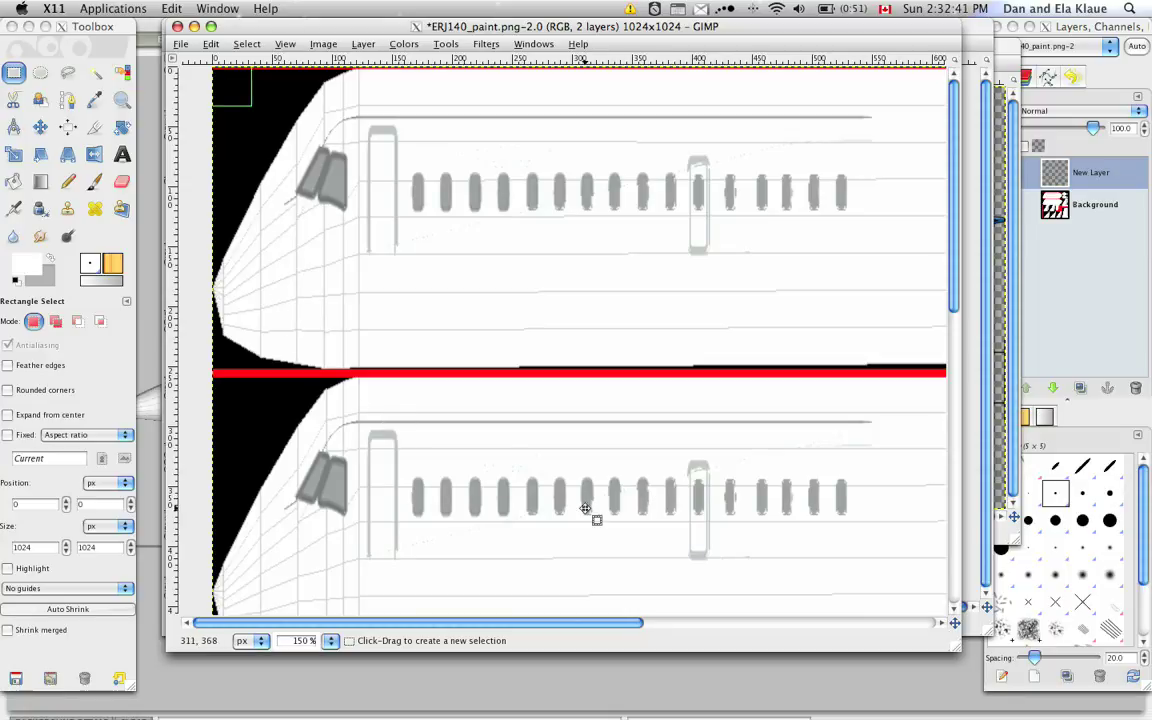
click(1073, 175)
key(minus)
scroll(599, 360, down, 6)
scroll(615, 385, up, 4)
key(plus)
key(plus)
Paint the upper panel's cockpit window solid grey with a darker grey edge, using sampled greys.
click(94, 182)
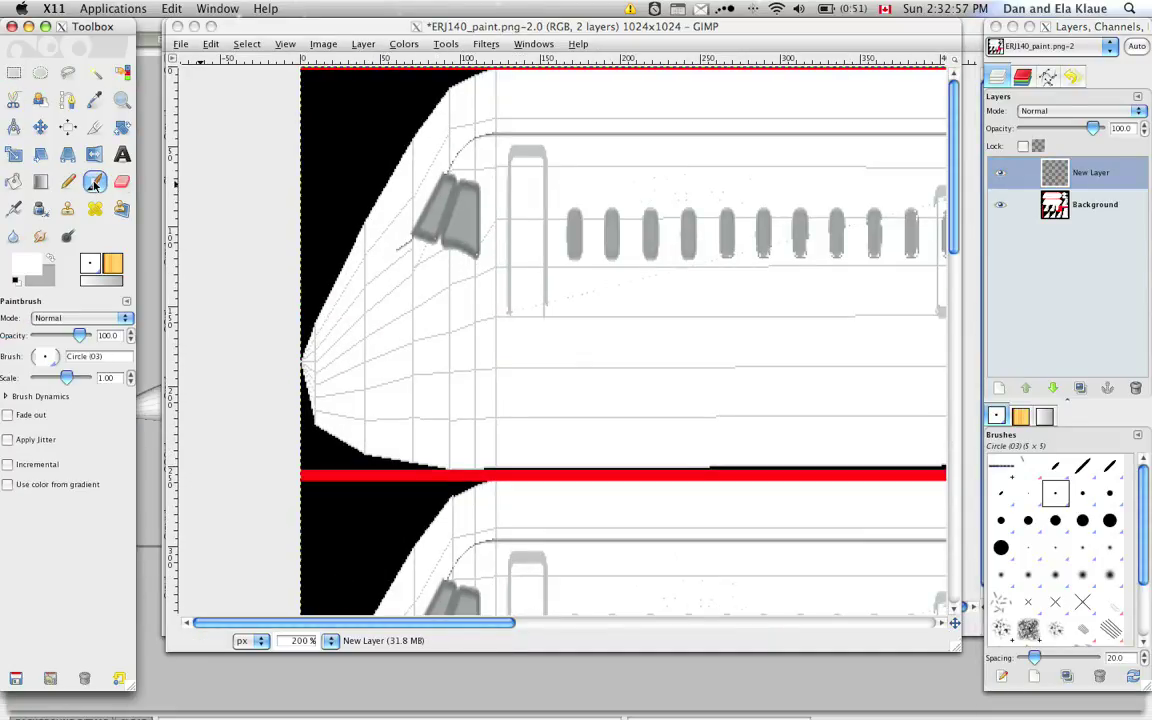
key(plus)
key(plus)
key(plus)
key(plus)
key(minus)
key(minus)
click(537, 387)
ctrl+click(542, 375)
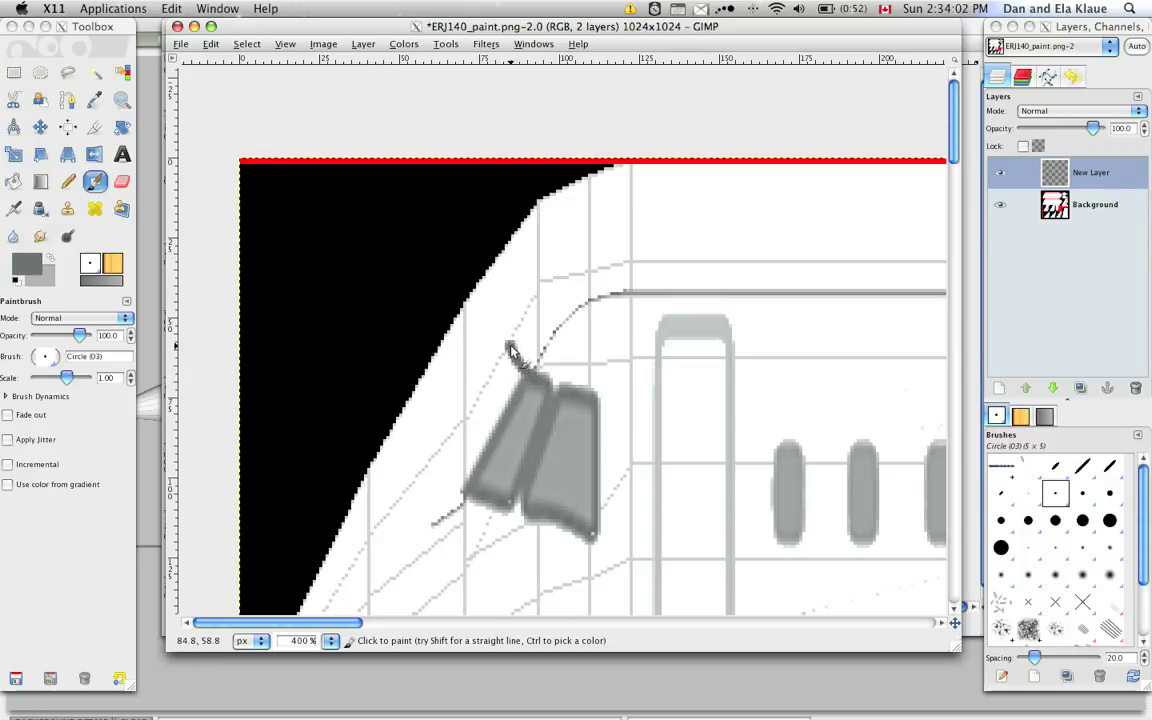
mouse_move(533, 372)
mouse_down()
mouse_move(492, 288)
mouse_move(435, 393)
mouse_move(433, 432)
mouse_move(462, 488)
mouse_up()
key(ctrl)
ctrl+click(537, 414)
mouse_move(497, 433)
mouse_down()
mouse_move(460, 300)
mouse_move(470, 378)
mouse_up()
Move the copied cockpit window onto the lower panel and anchor it to New Layer.
scroll(497, 393, down, 1)
scroll(497, 393, down, 3)
scroll(493, 285, down, 1)
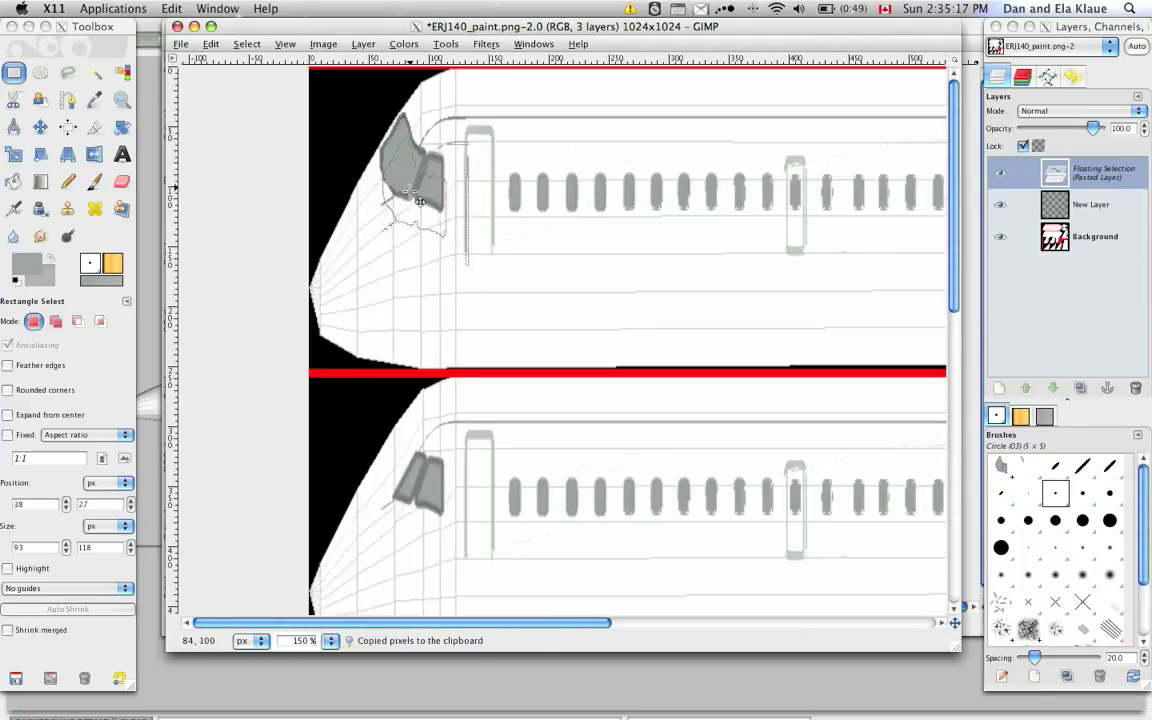
drag(420, 200, 411, 474)
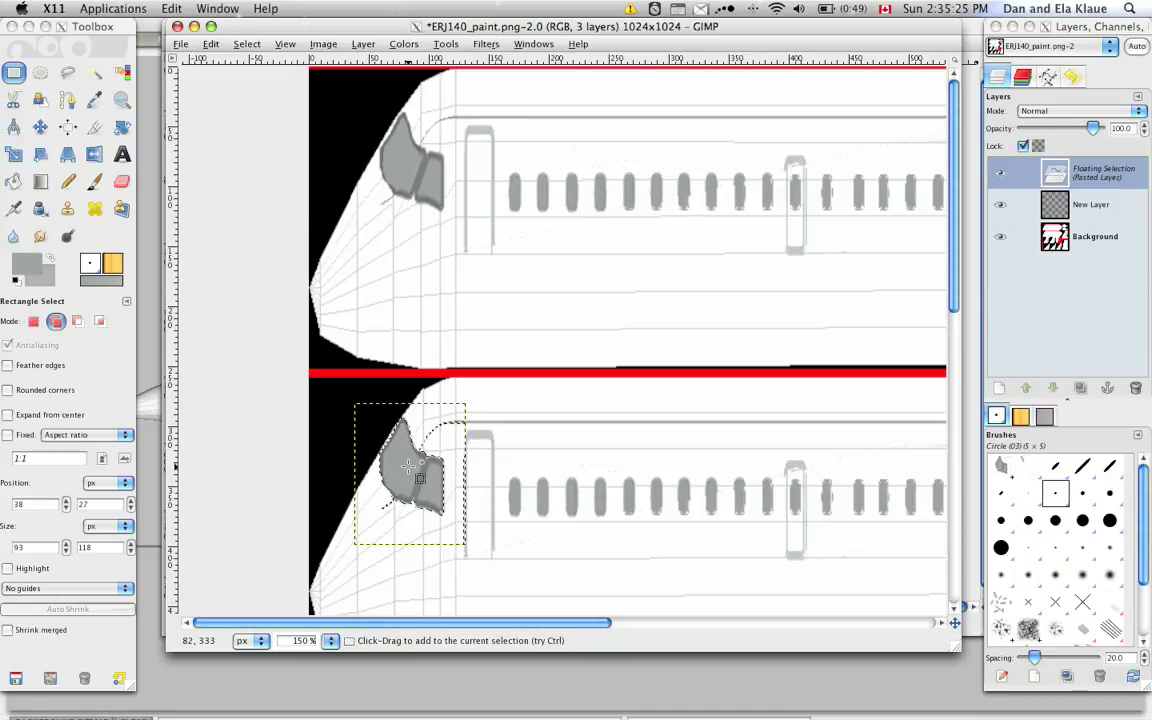
click(1106, 390)
click(1106, 390)
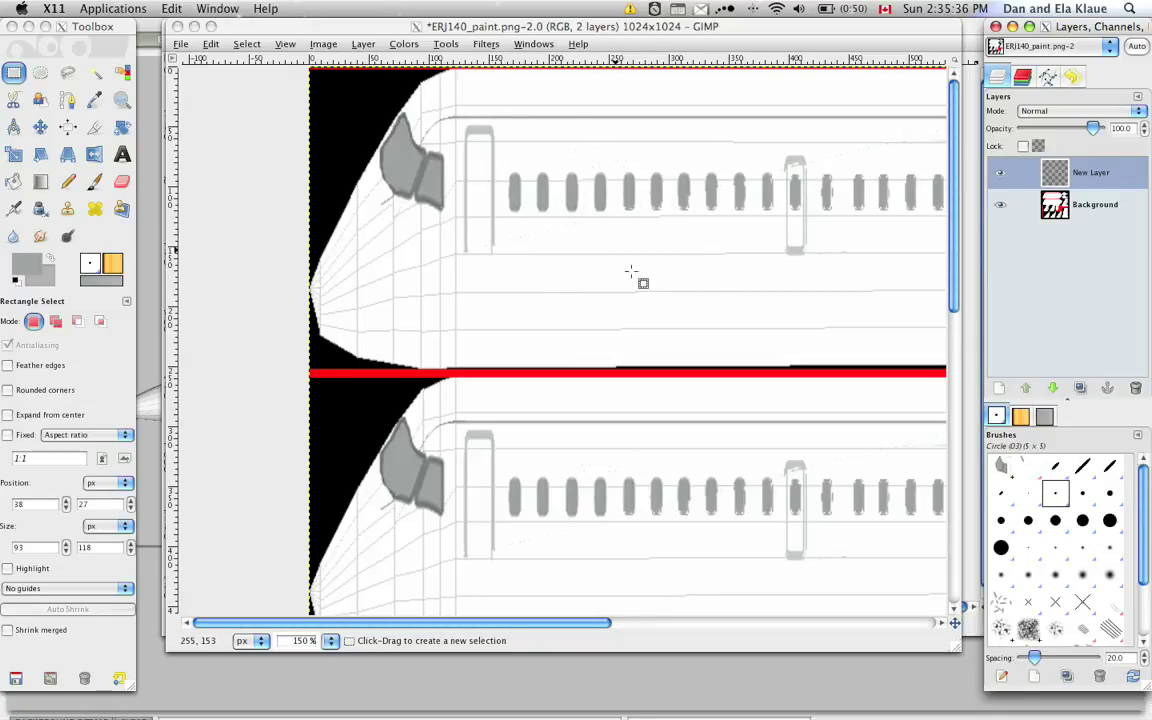
Hide the windows-and-doors layer and set the Bucket Fill colour to pure white.
click(1000, 175)
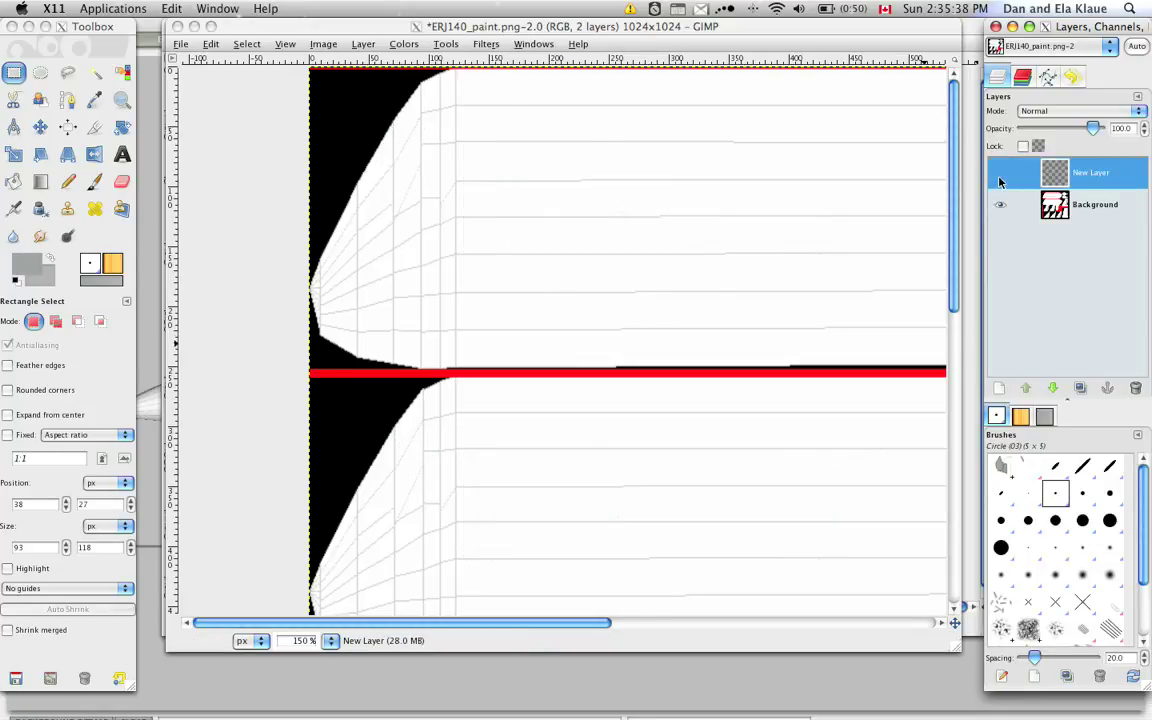
click(13, 181)
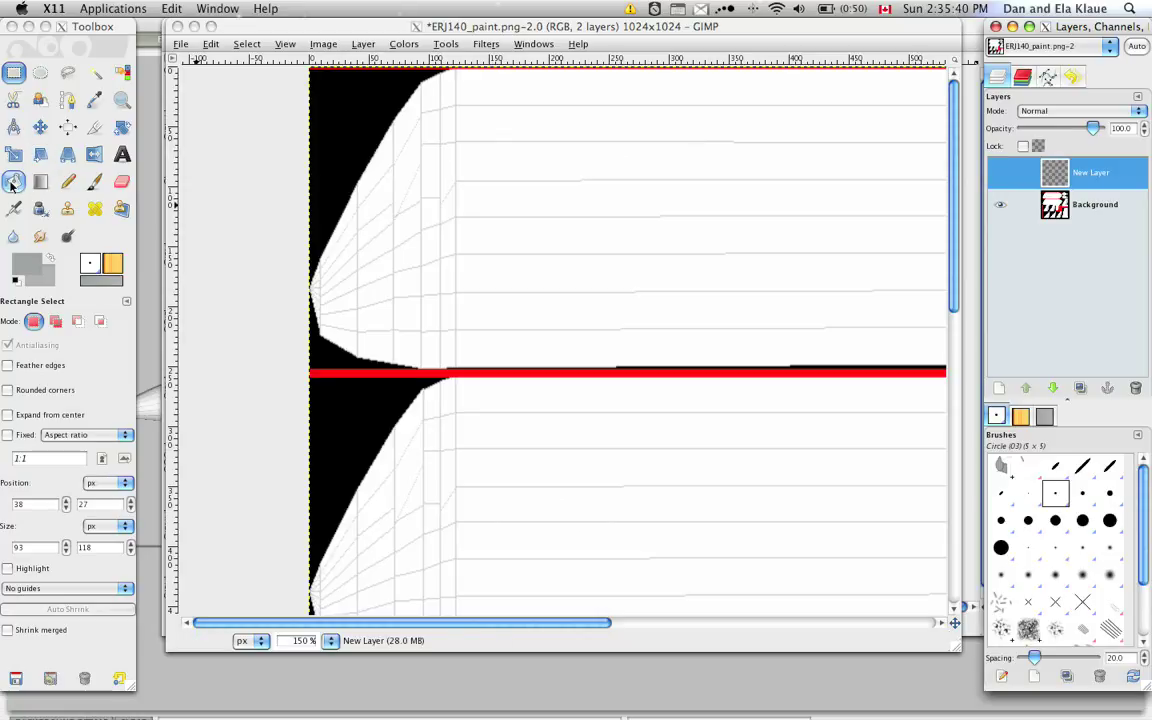
click(23, 265)
click(275, 228)
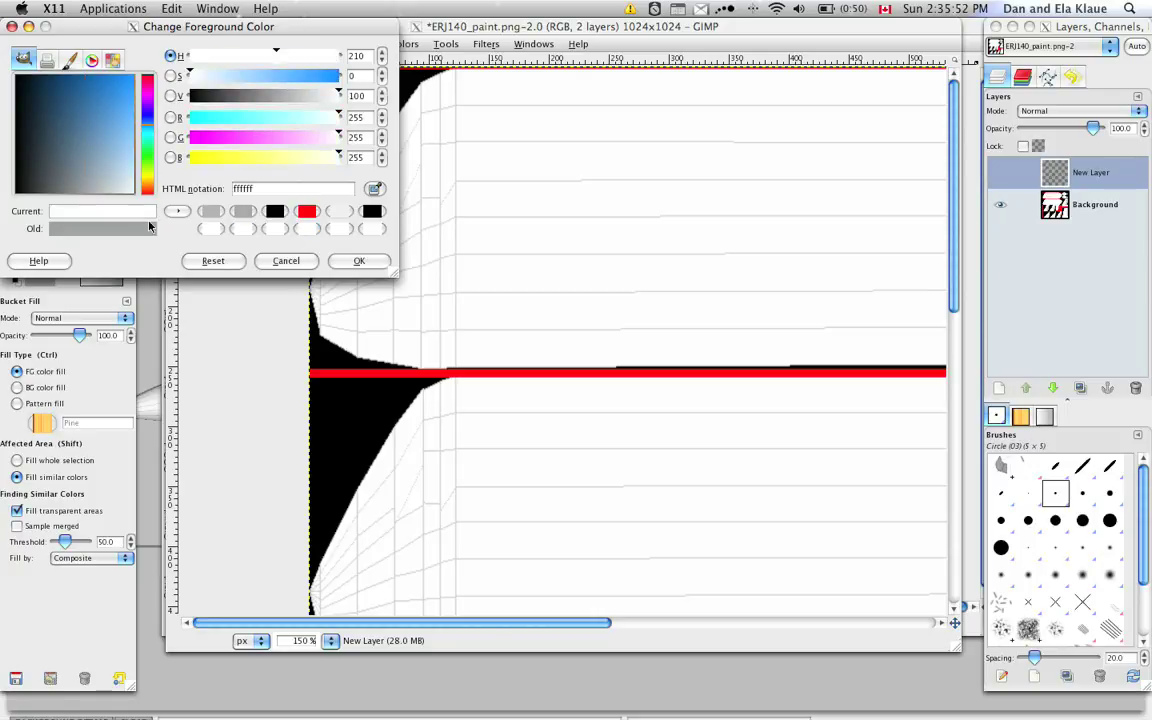
click(358, 261)
Bucket-fill the grid lines of the upper and lower fuselage panels white.
key(Page_Down)
click(517, 217)
click(538, 452)
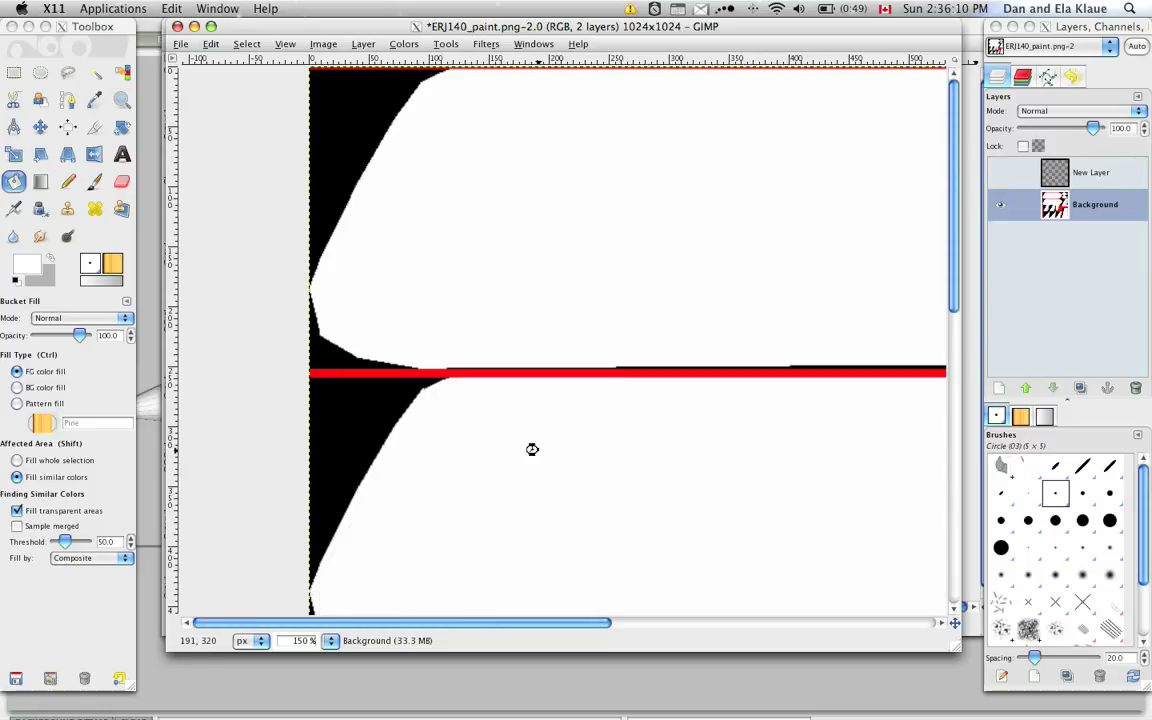
key(minus)
key(minus)
key(minus)
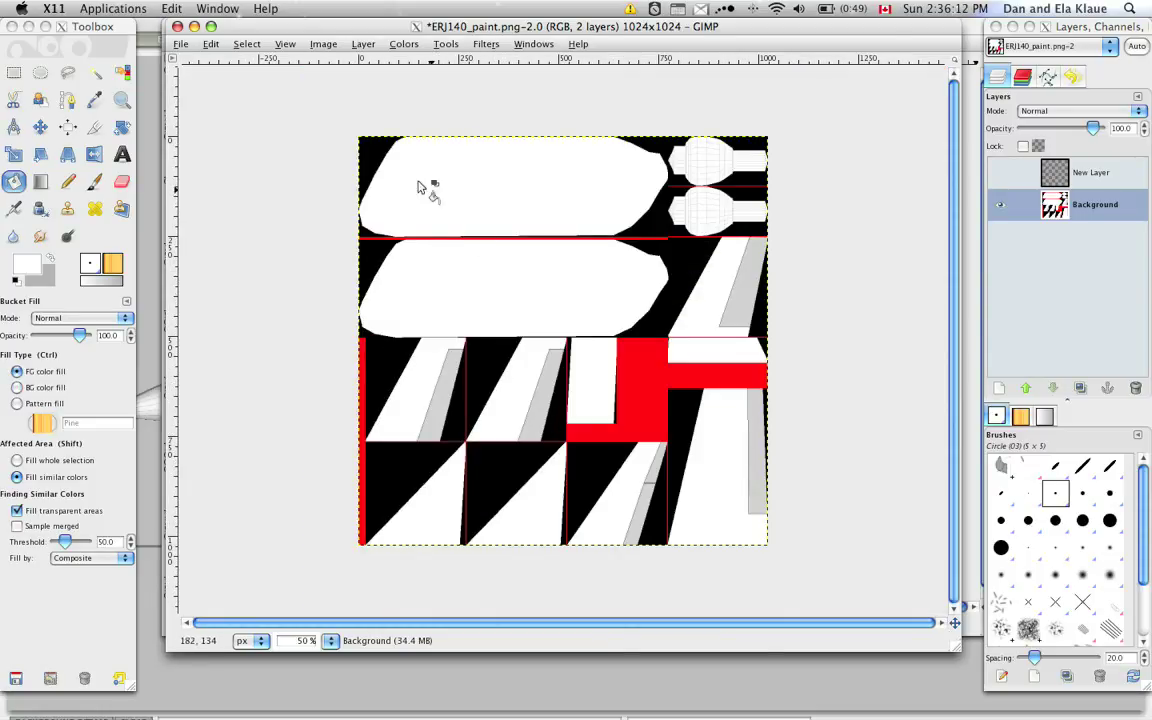
scroll(450, 178, up, 1)
scroll(380, 172, up, 2)
scroll(390, 195, up, 1)
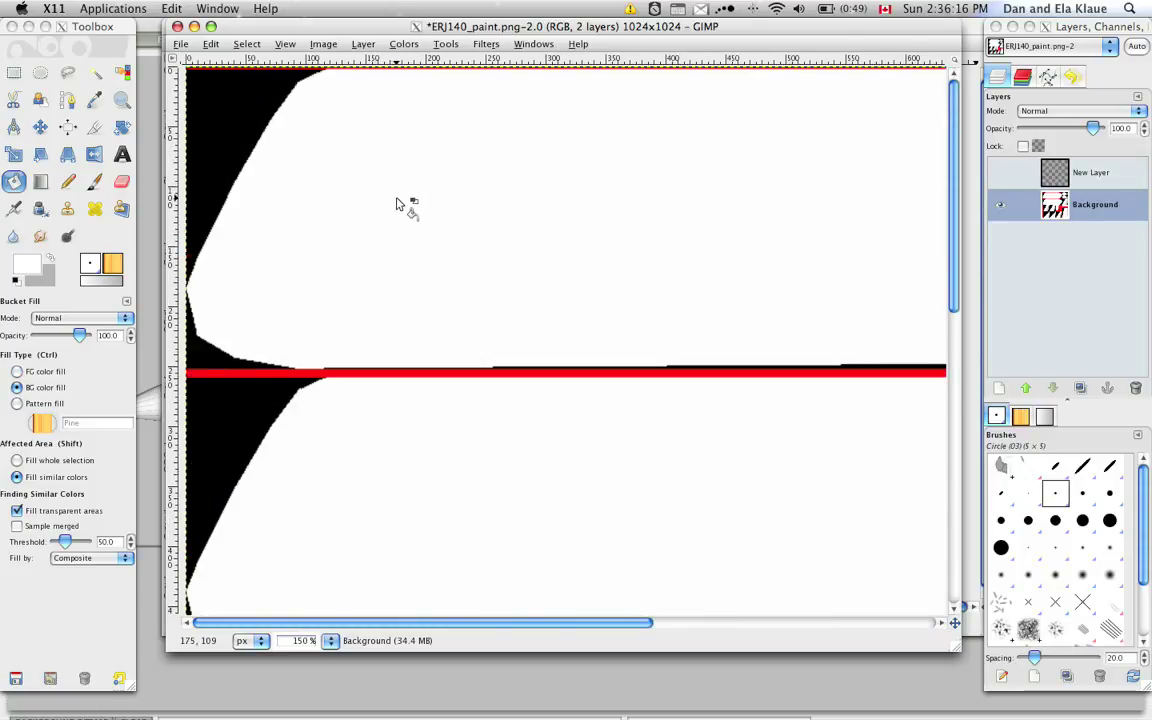
scroll(400, 205, down, 2)
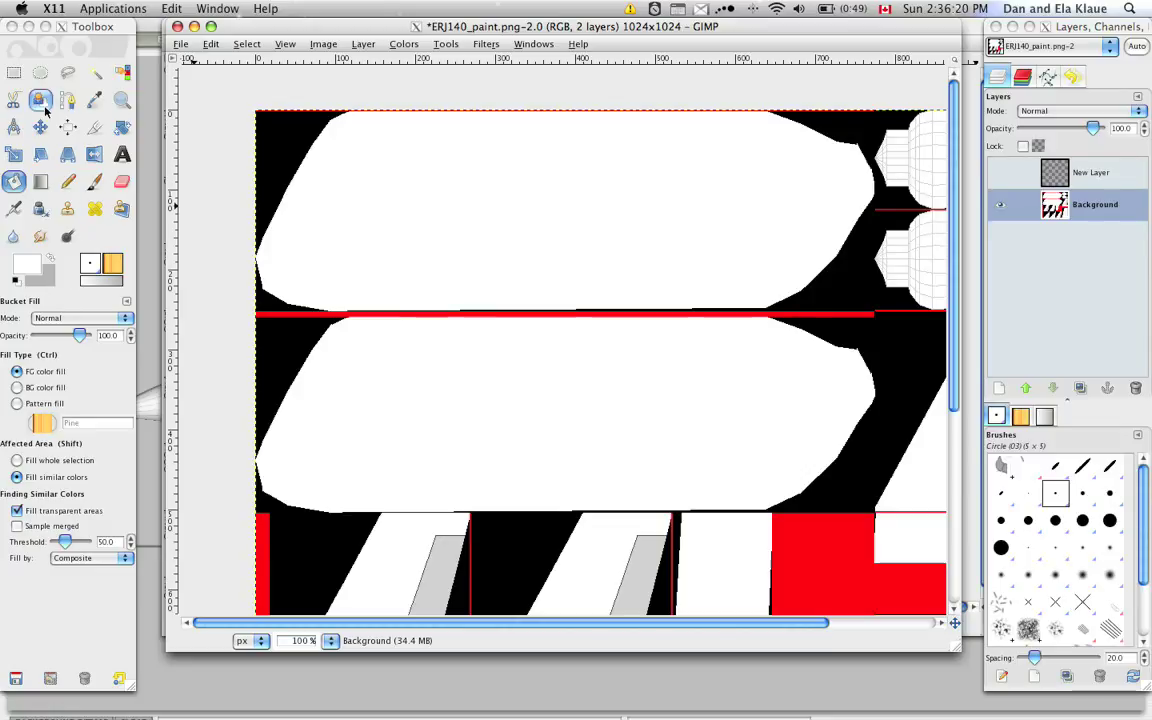
Drag a gradient down the fuselage, white at the top fading to grey below.
click(96, 76)
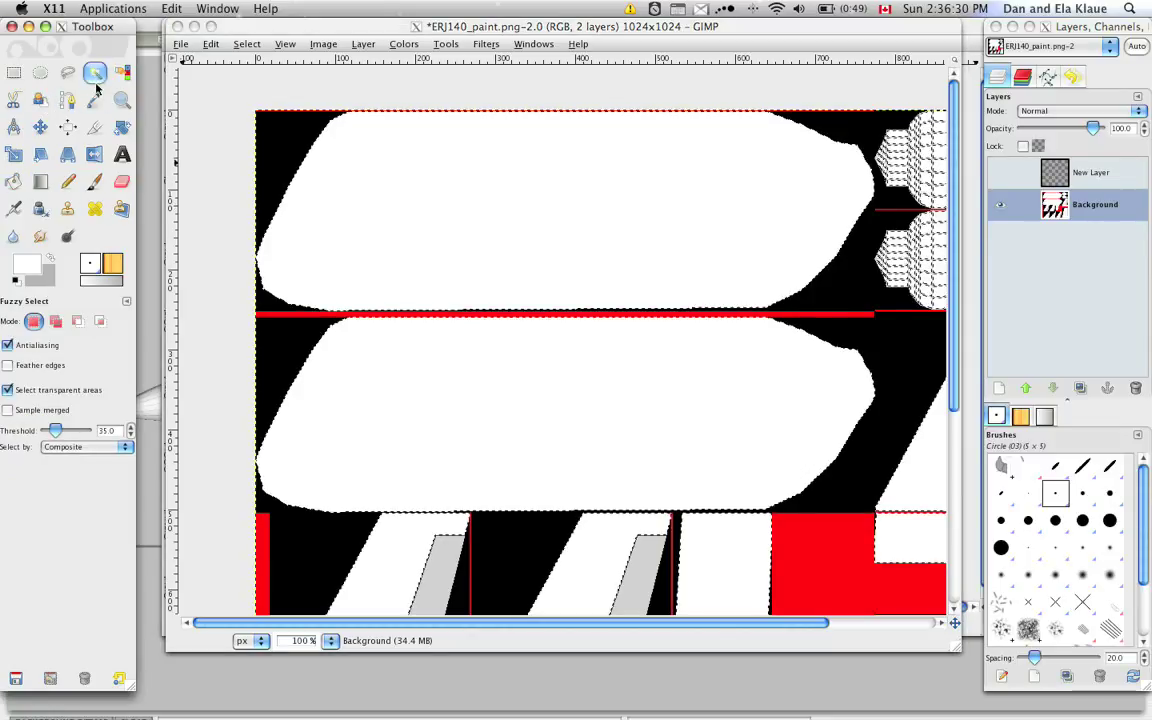
click(425, 212)
click(42, 185)
click(41, 183)
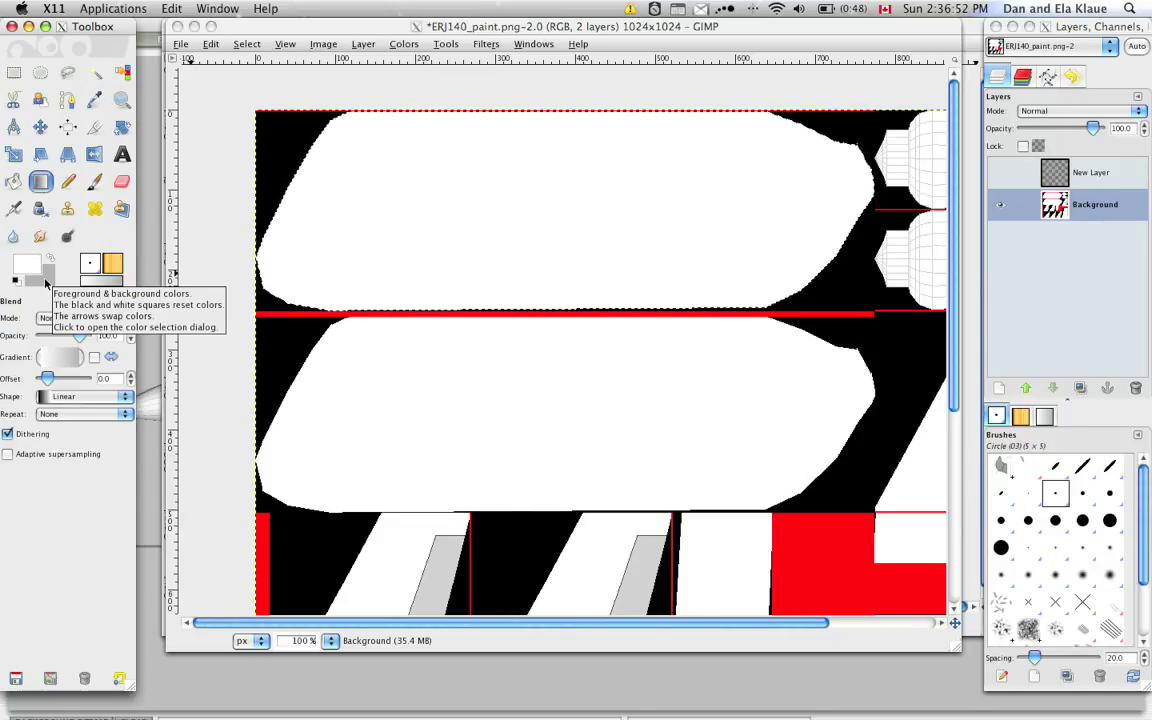
click(545, 141)
mouse_move(543, 133)
mouse_down()
mouse_move(566, 309)
mouse_move(544, 338)
mouse_up()
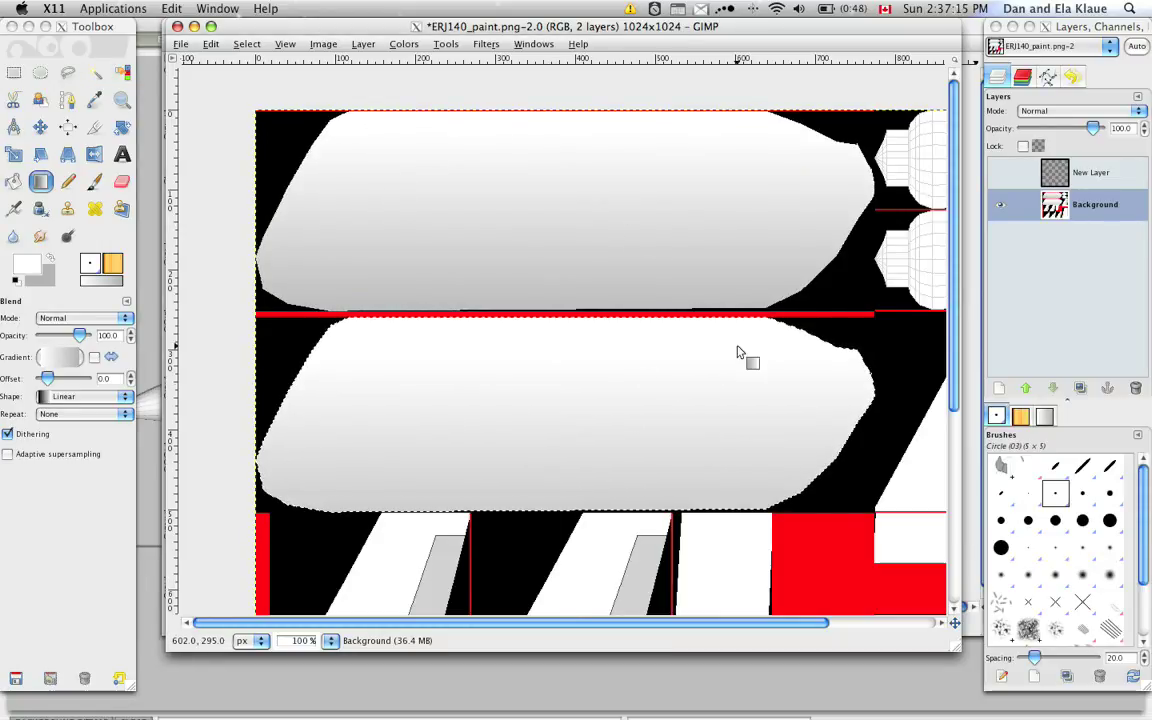
Make the cockpit and window details layer visible over the shaded fuselage.
click(1000, 172)
click(1000, 172)
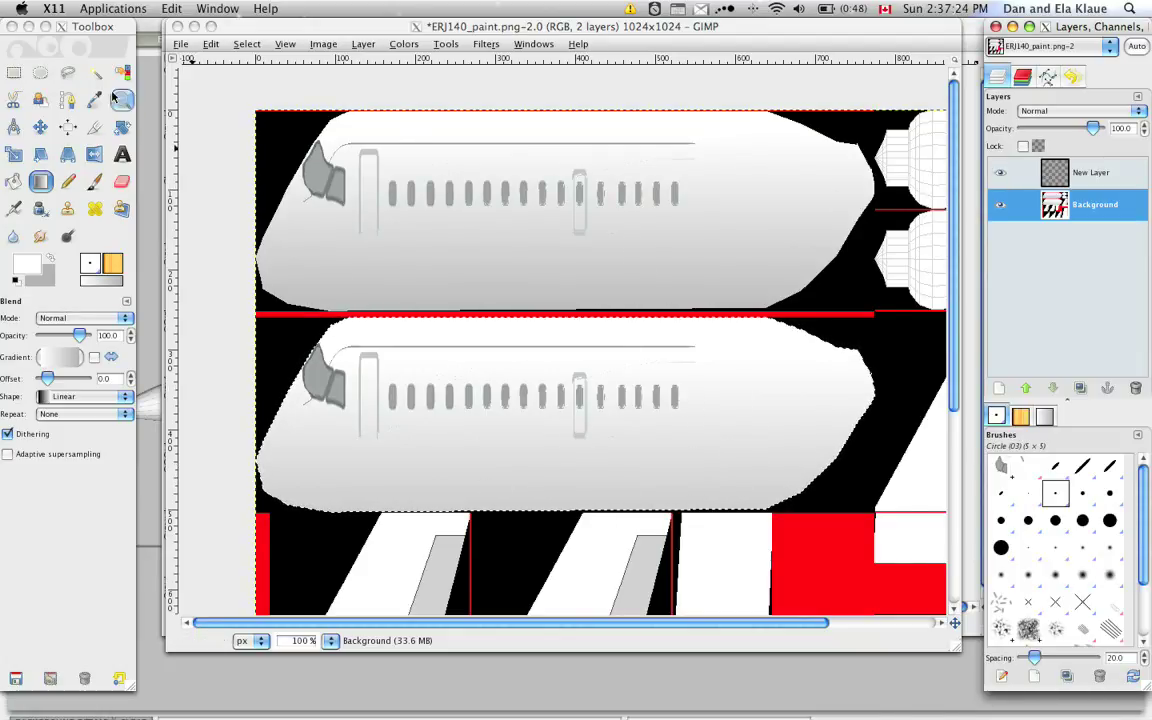
click(122, 181)
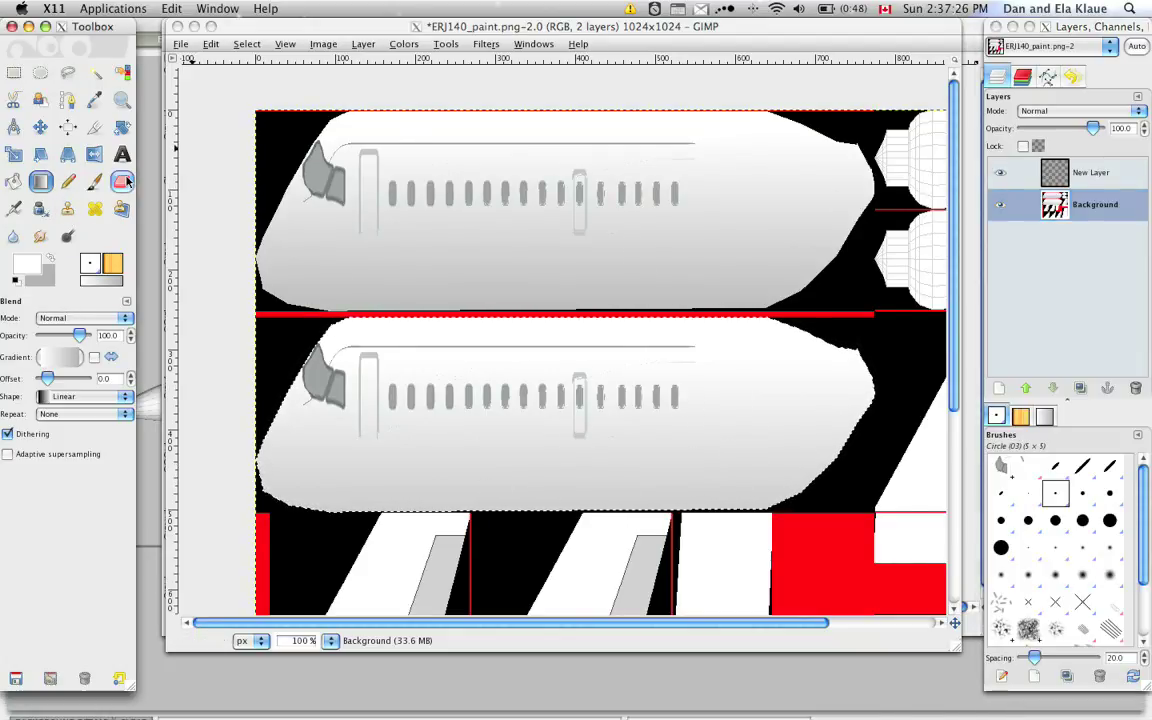
click(122, 181)
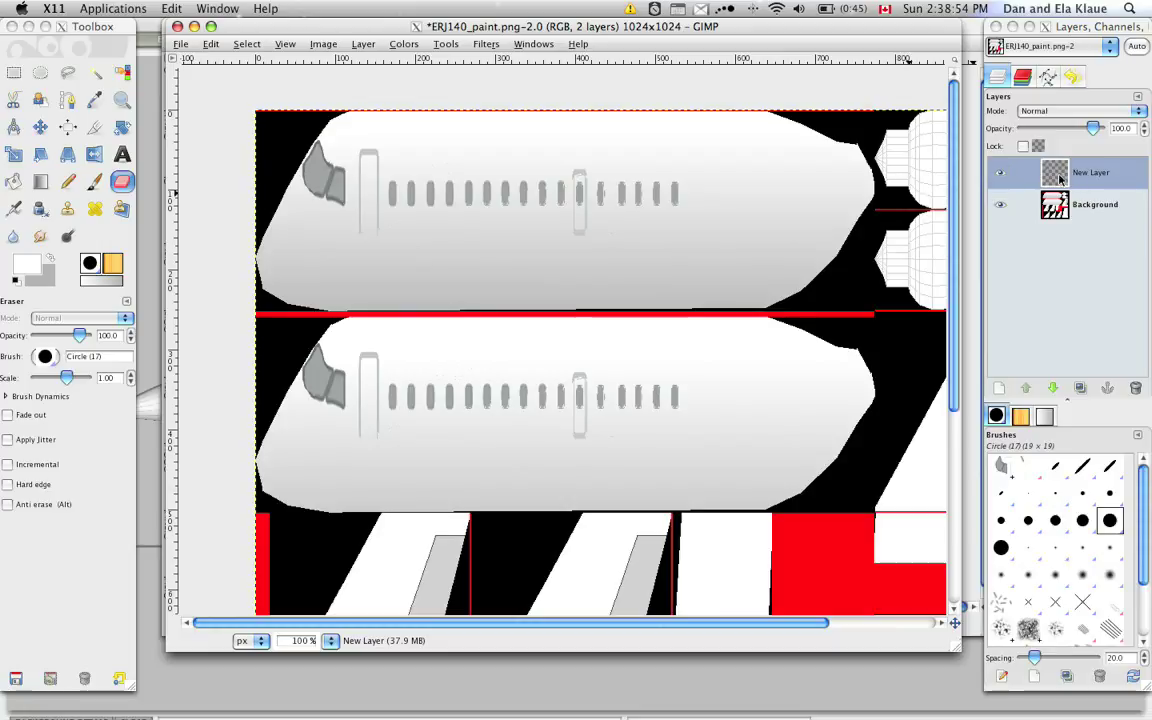
click(999, 173)
click(999, 173)
click(999, 173)
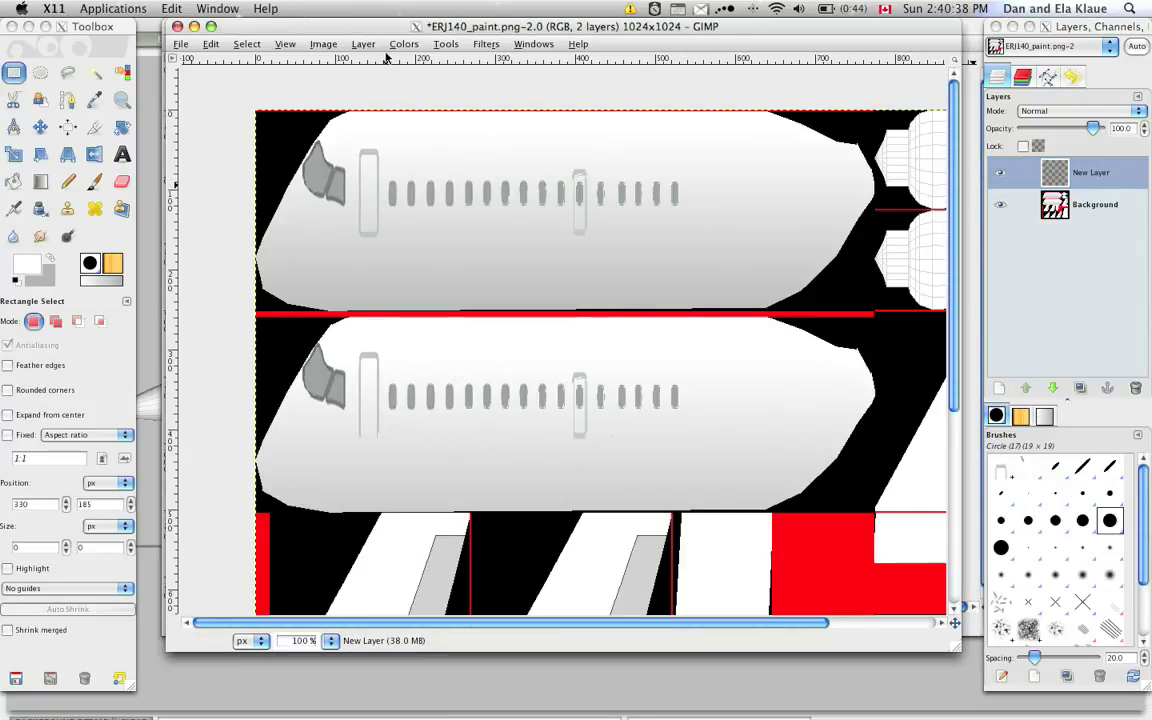
Add a new empty layer, New Layer#1, placed below the details layer.
click(363, 44)
click(372, 57)
click(367, 273)
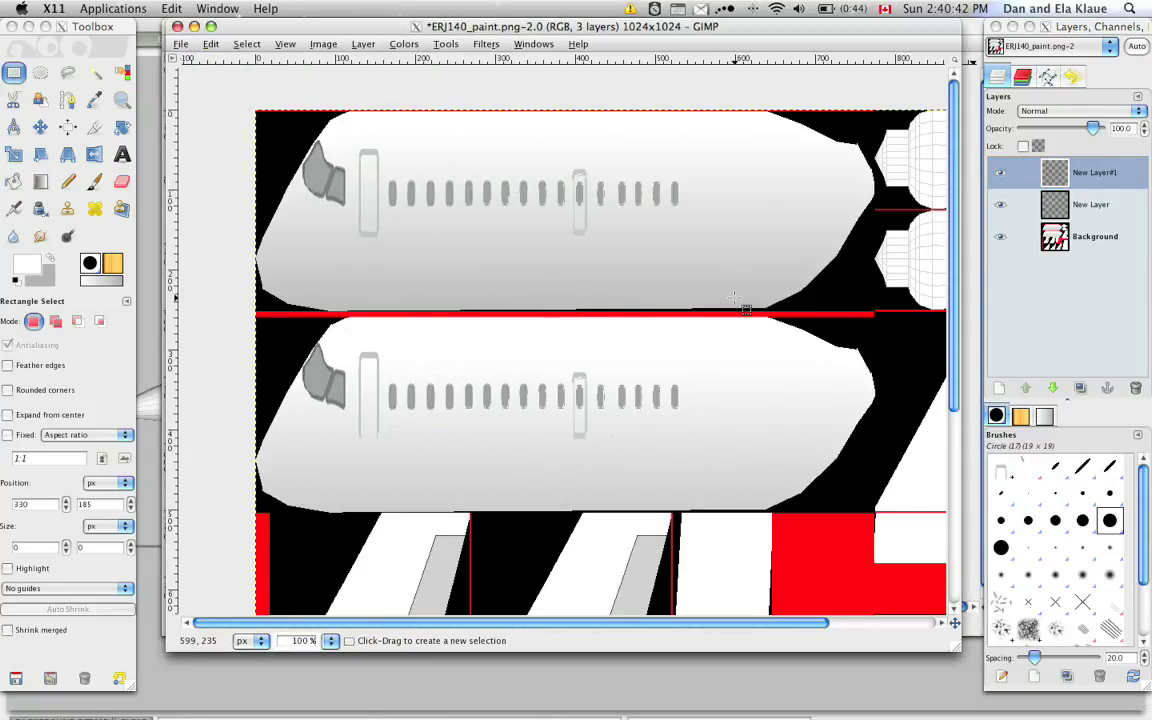
drag(1095, 204, 1085, 230)
Fill a long thin band along the lower fuselage with a bright green gradient.
click(14, 72)
click(321, 400)
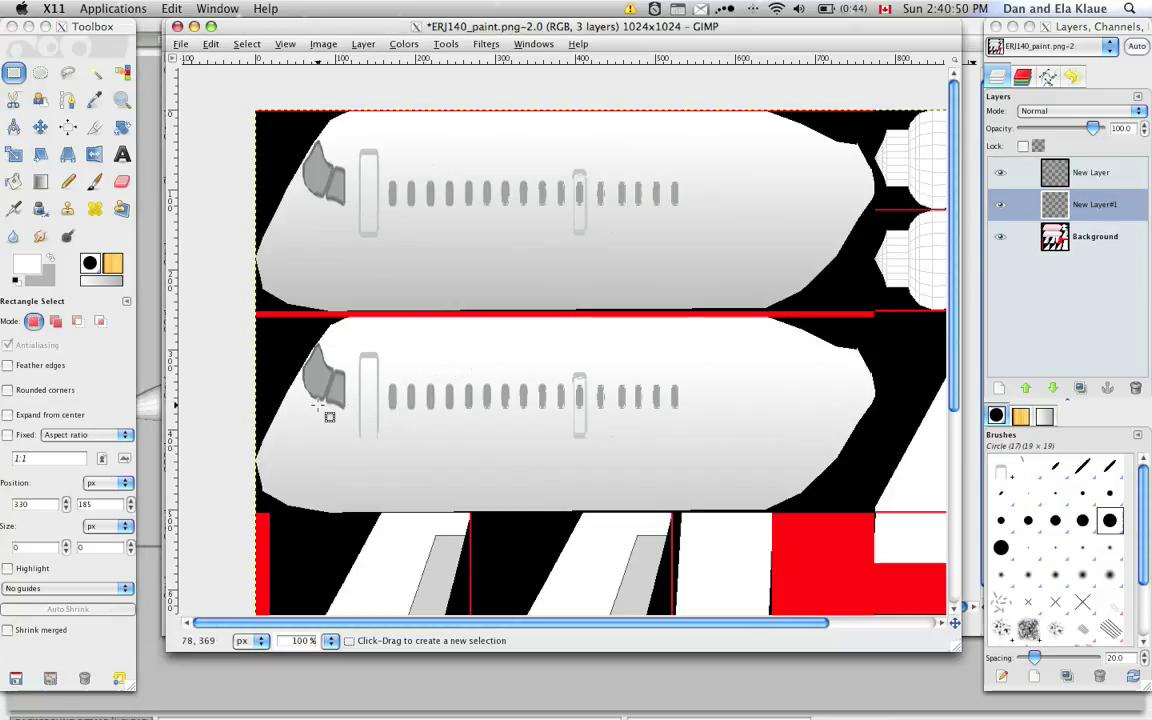
drag(271, 400, 880, 433)
click(89, 263)
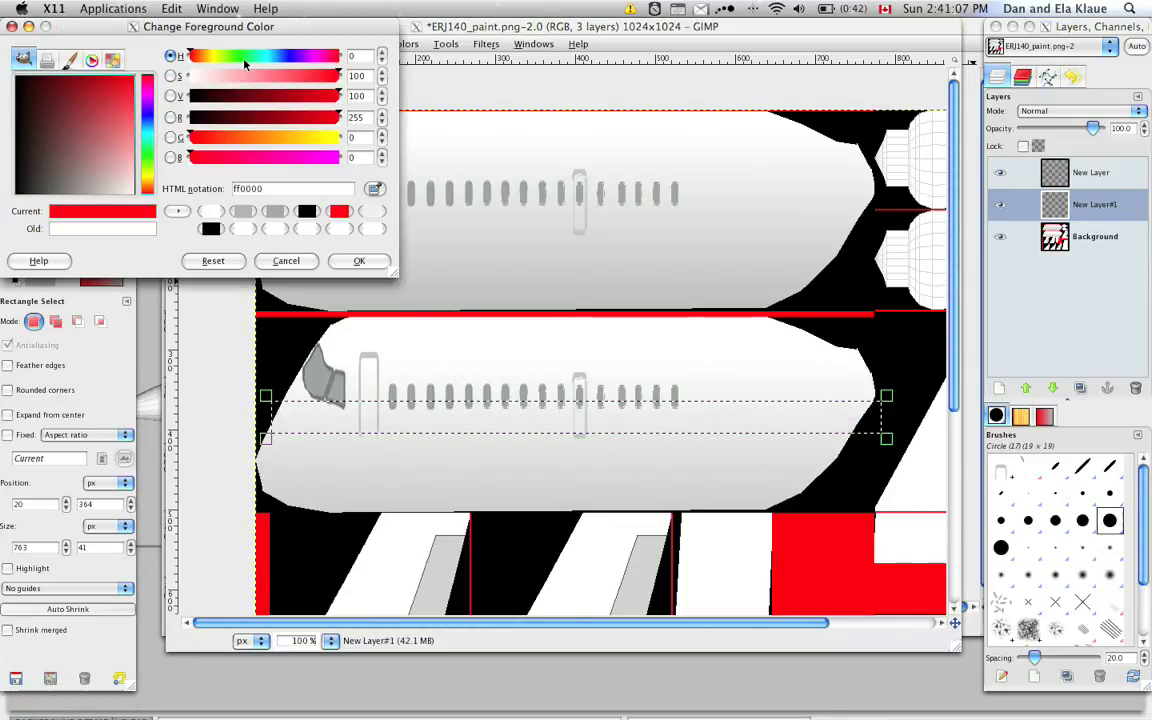
click(237, 56)
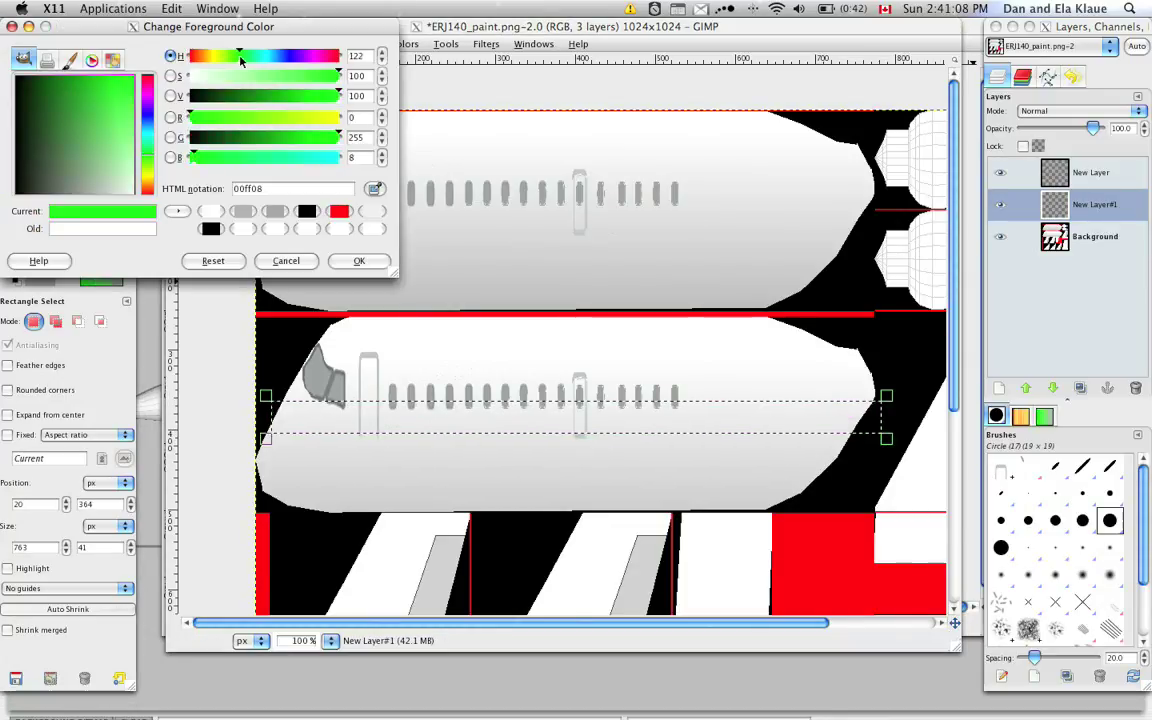
click(359, 260)
click(35, 182)
click(505, 418)
drag(497, 421, 497, 466)
Move the green band up over the window row and nudge it slightly right.
key(m)
drag(480, 432, 460, 396)
key(l)
key(m)
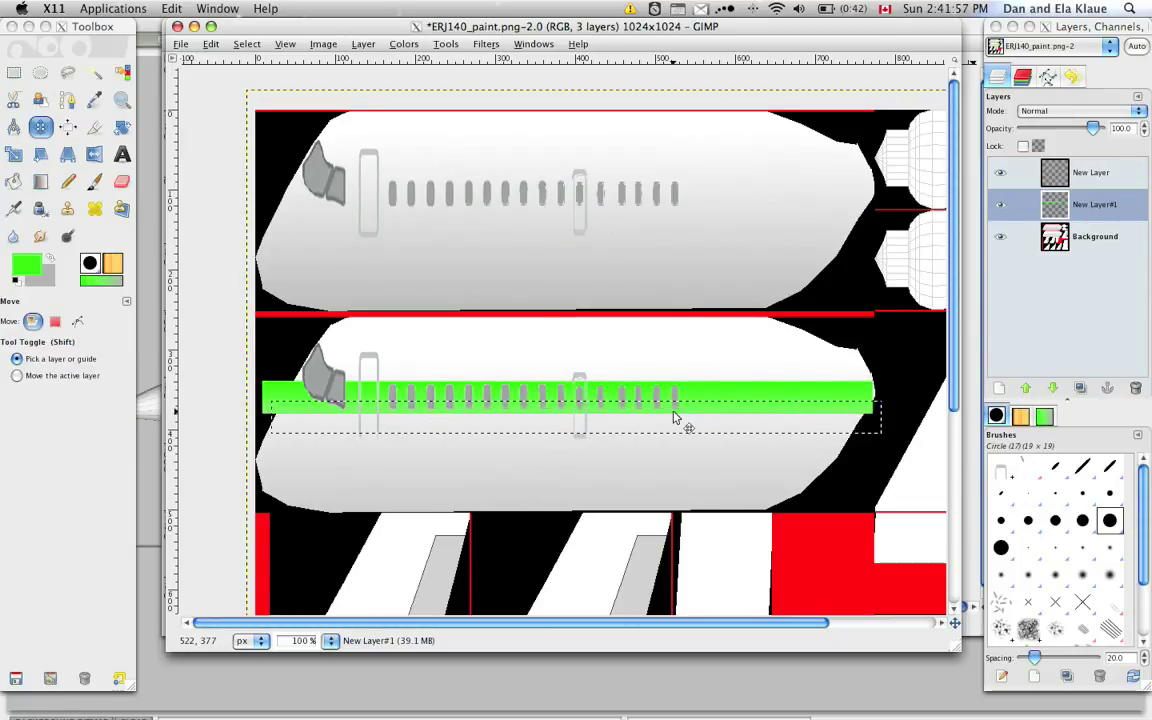
drag(724, 401, 728, 401)
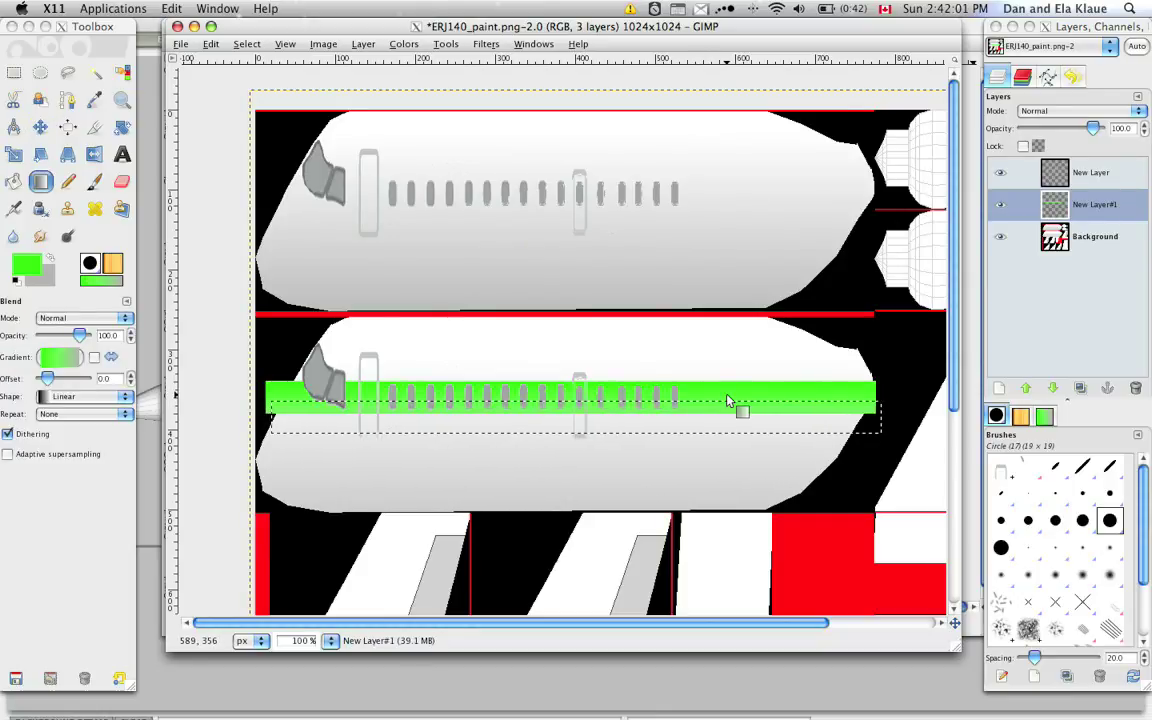
key(l)
Paste and anchor a copy of the green band on the upper fuselage, then export the PNG.
key(ctrl+v)
key(m)
key(r)
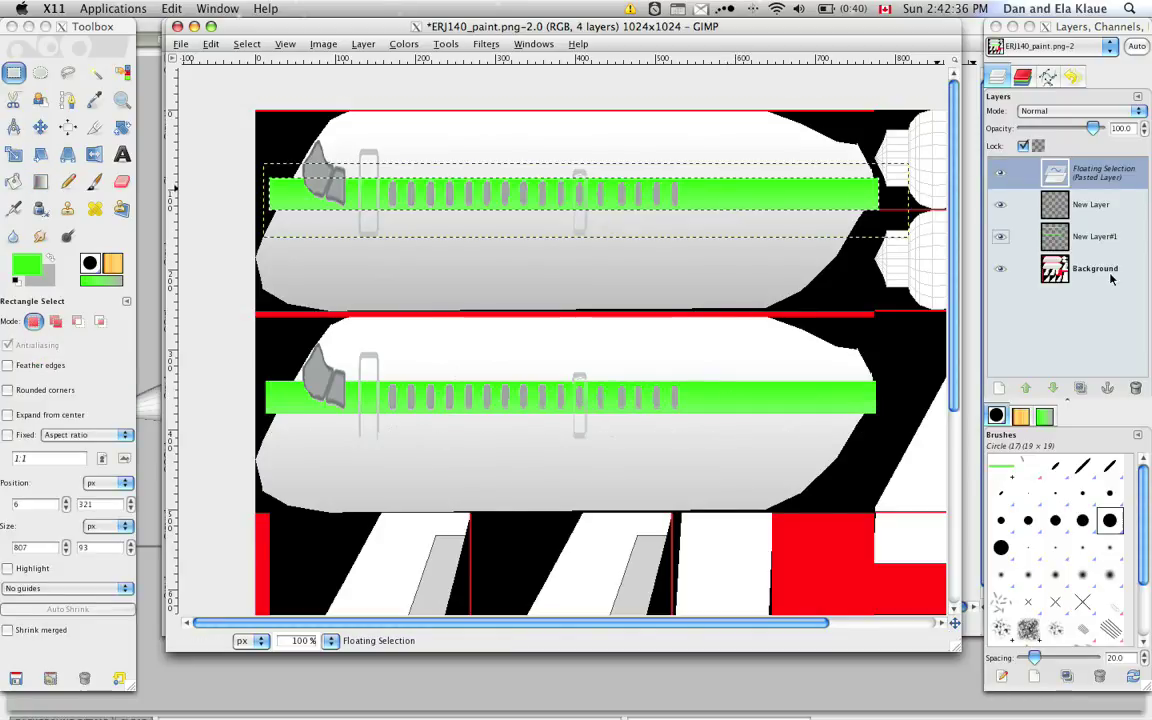
click(1110, 390)
click(1108, 389)
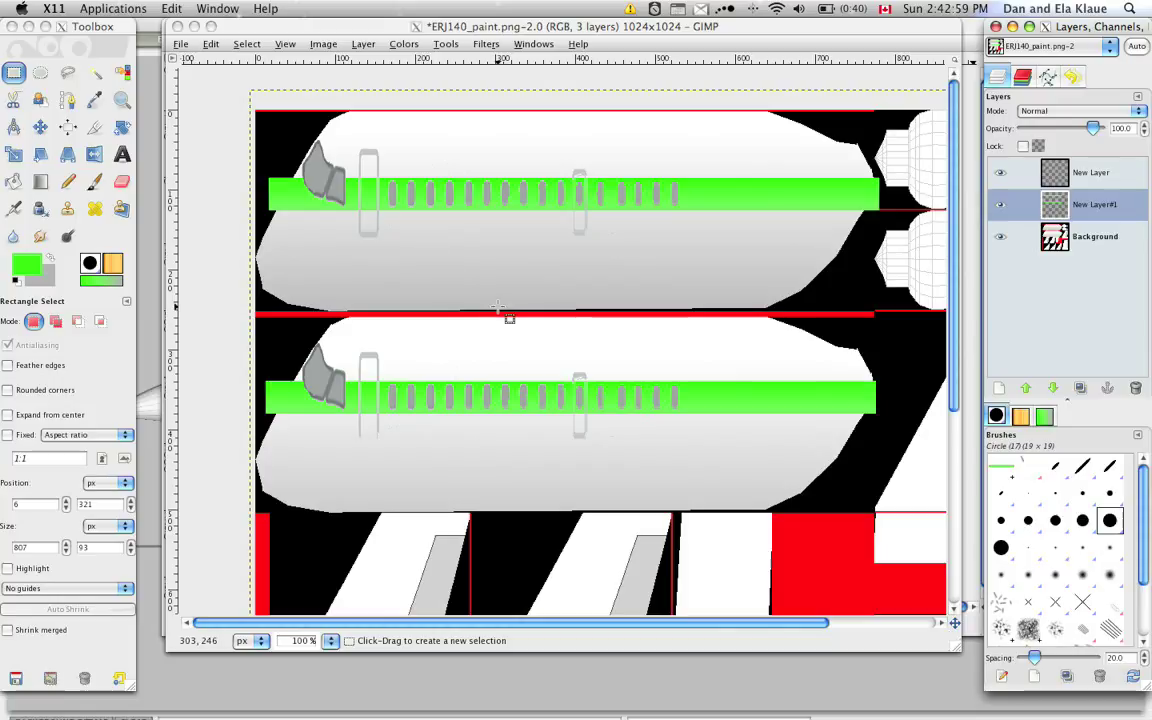
key(ctrl+s)
key(Return)
key(super+Tab)
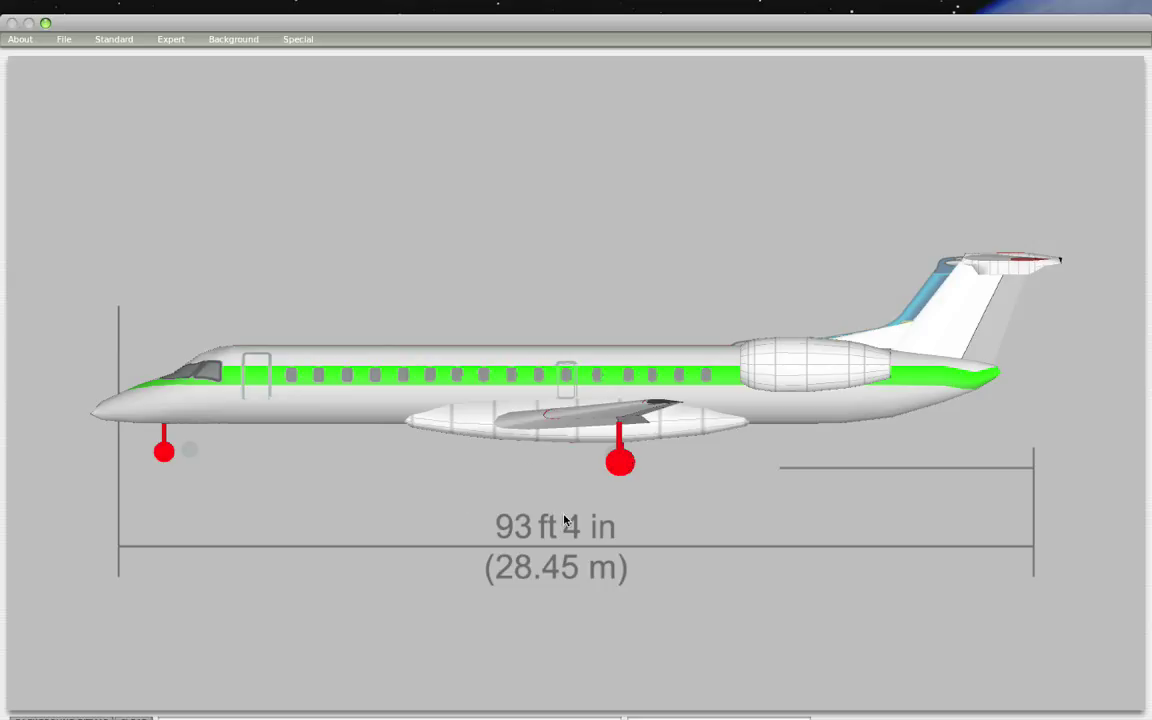
click(70, 39)
click(85, 78)
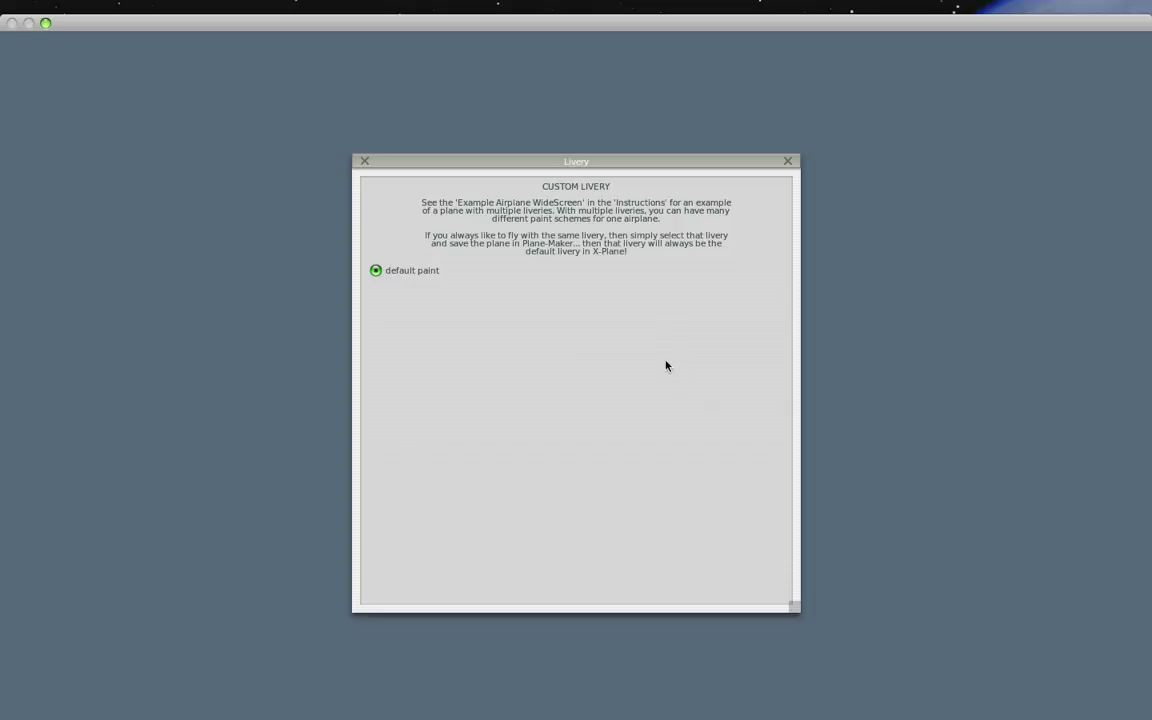
click(360, 161)
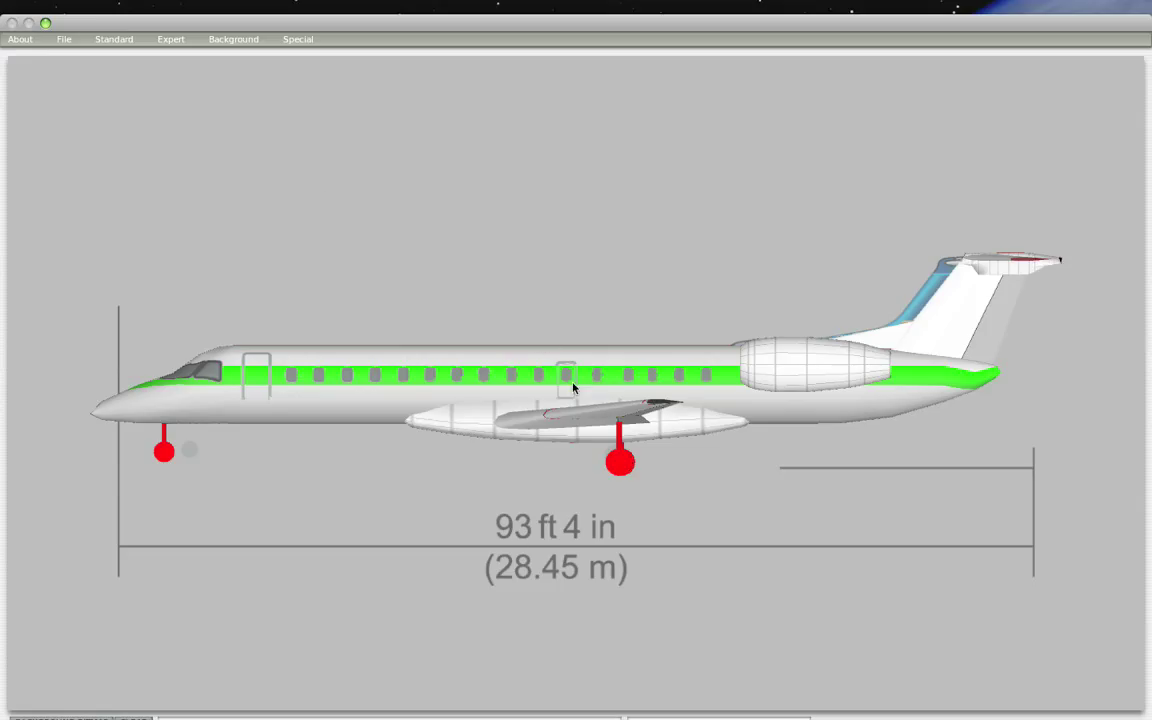